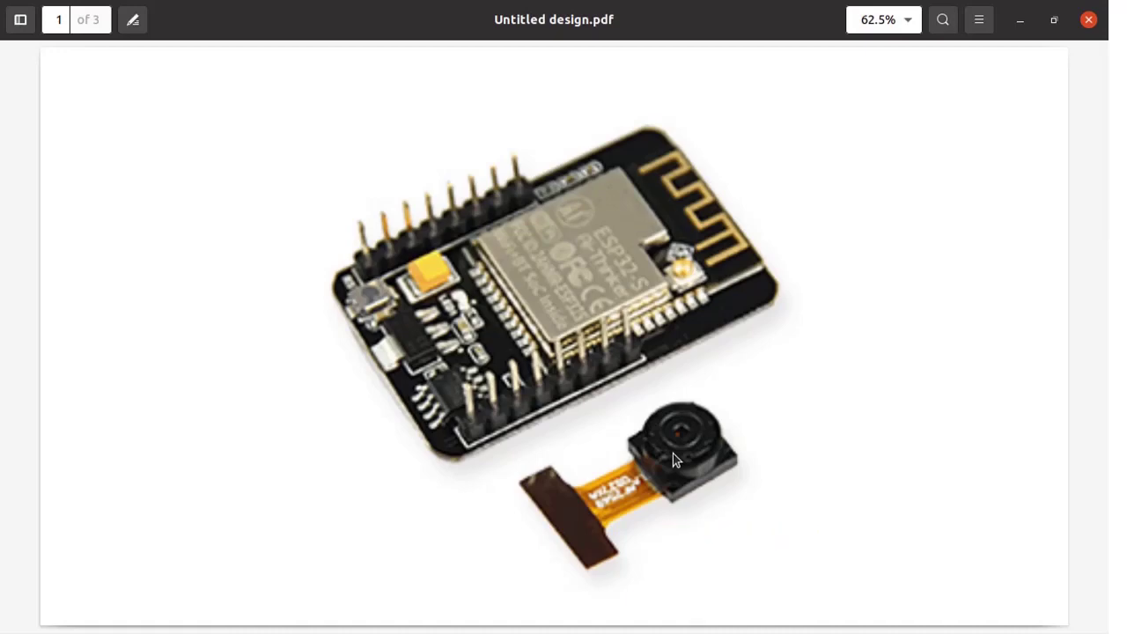
Step: Look through the ESP32-CAM board and camera pictures on all three pages of Untitled design.pdf
key("Page_Down")
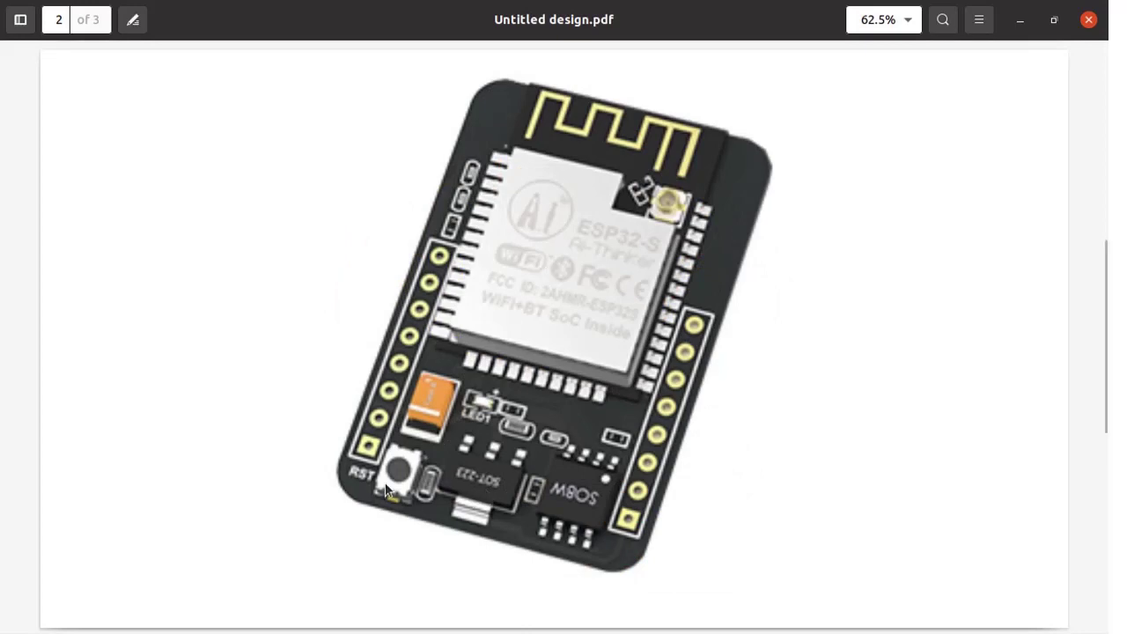
key("Page_Down")
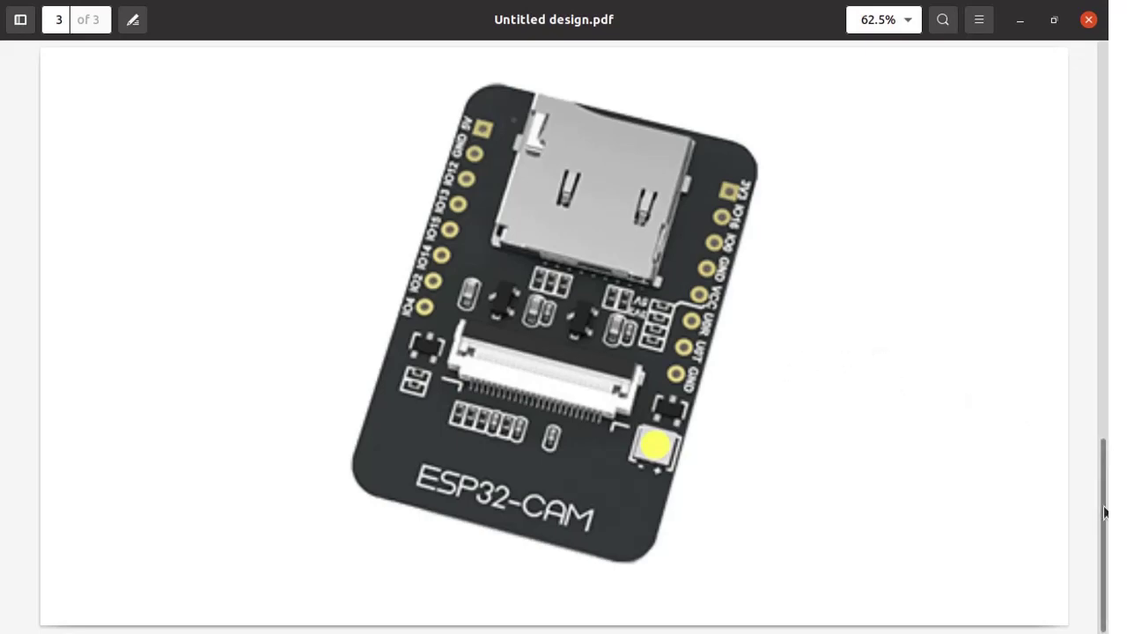
left_click_drag(1105, 512, 1079, 188)
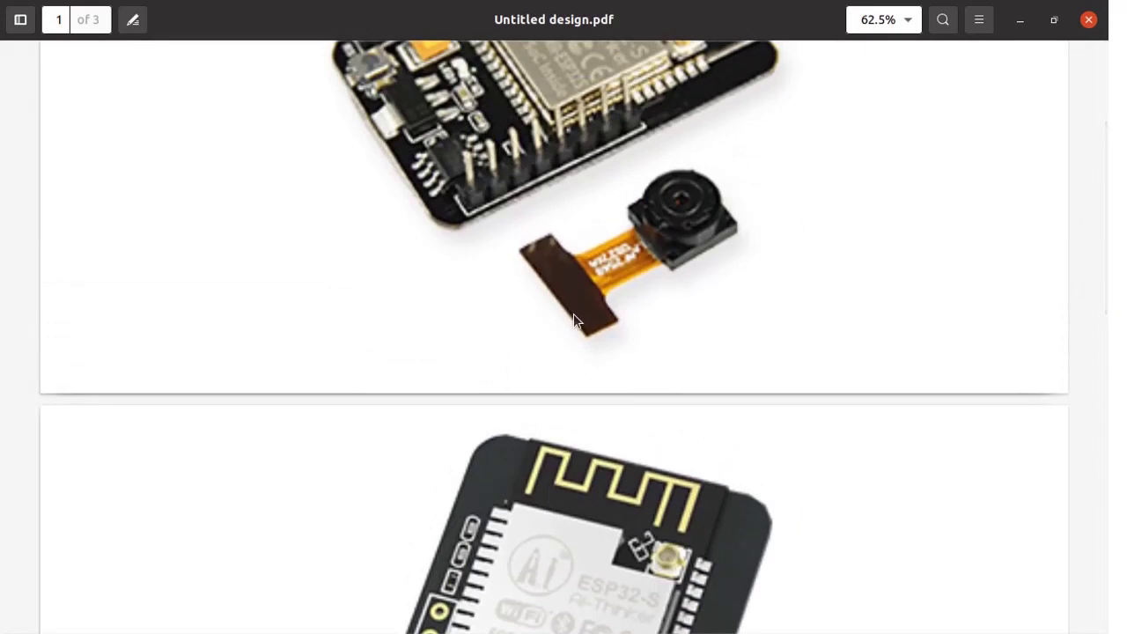
scroll(665, 450, "down", 15)
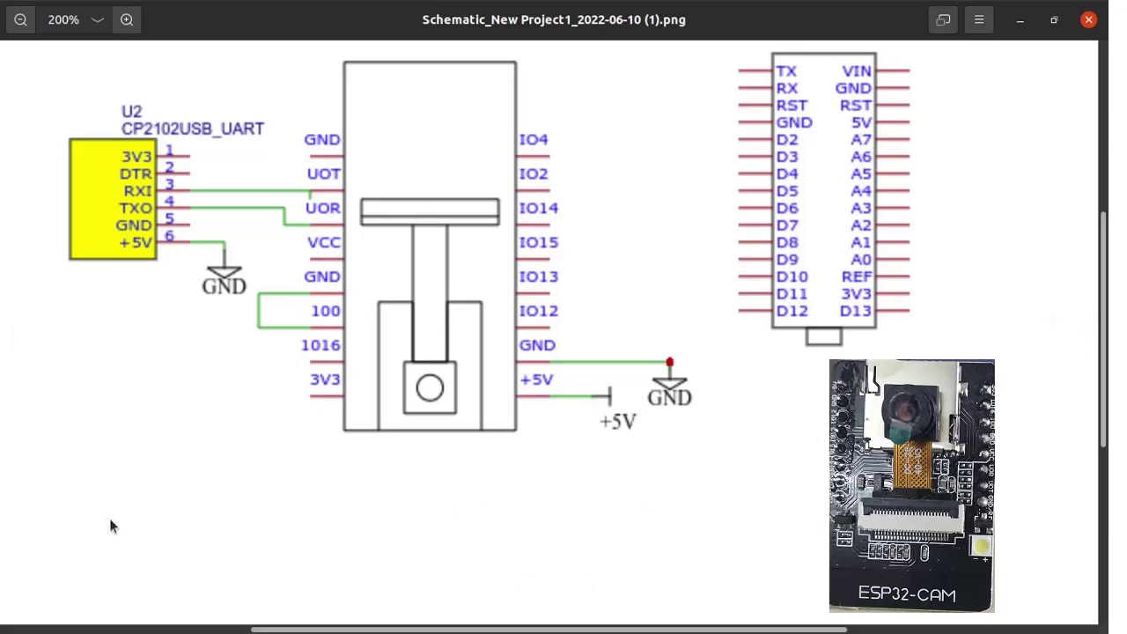
Step: Switch to Chrome and open the "Getting Started - Tasmota" page from the search results for tasmota getting started
key("alt+Tab")
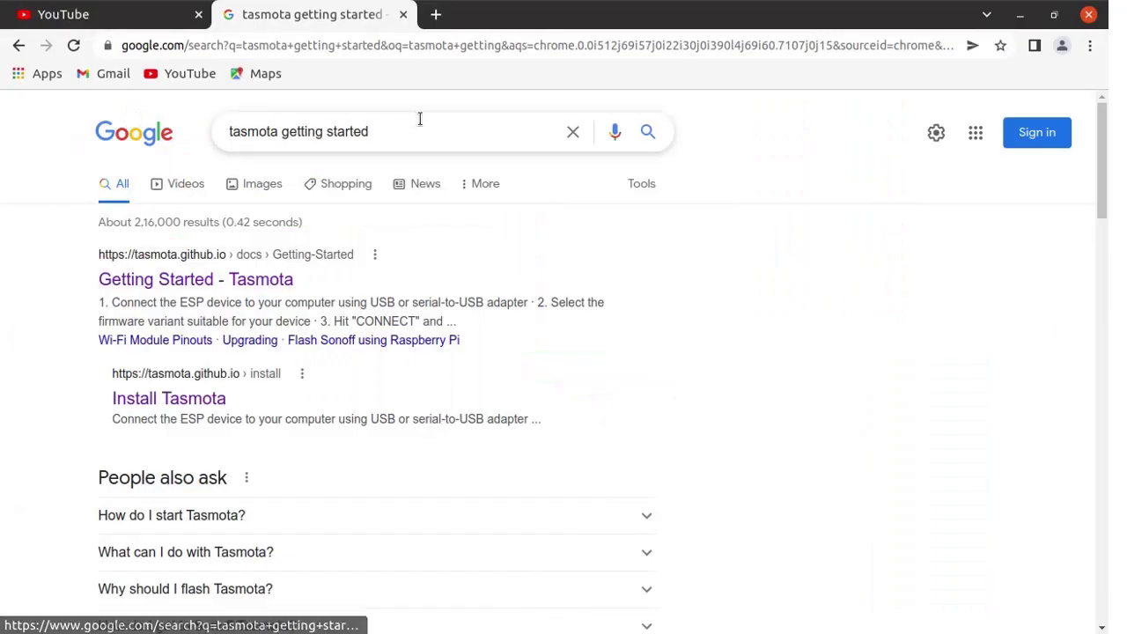
left_click(417, 130)
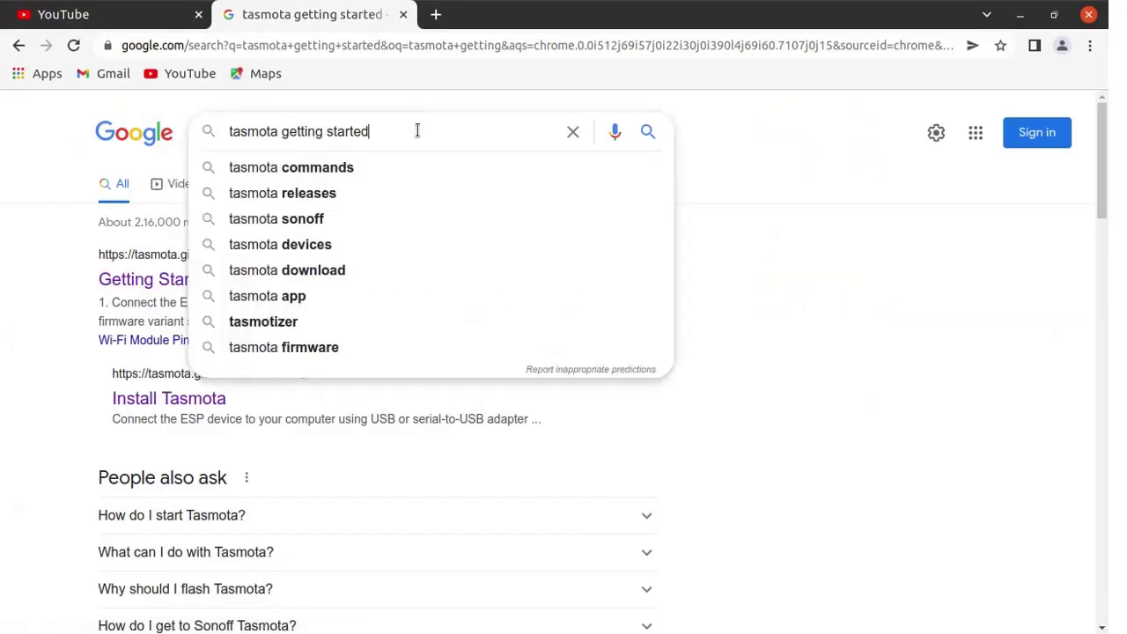
left_click(763, 292)
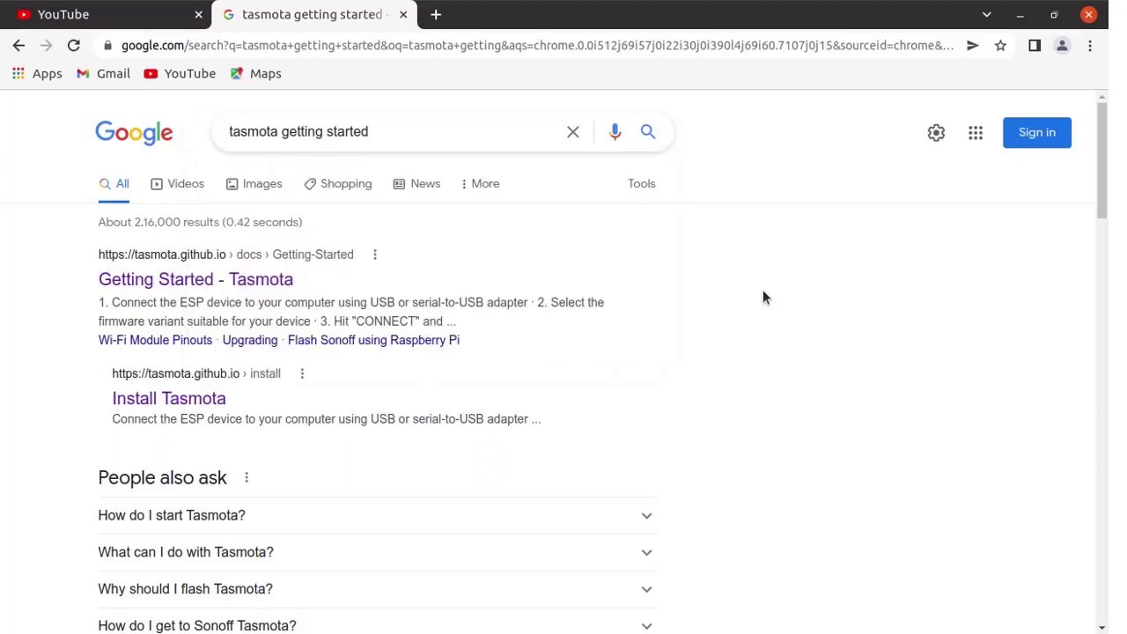
left_click(250, 282)
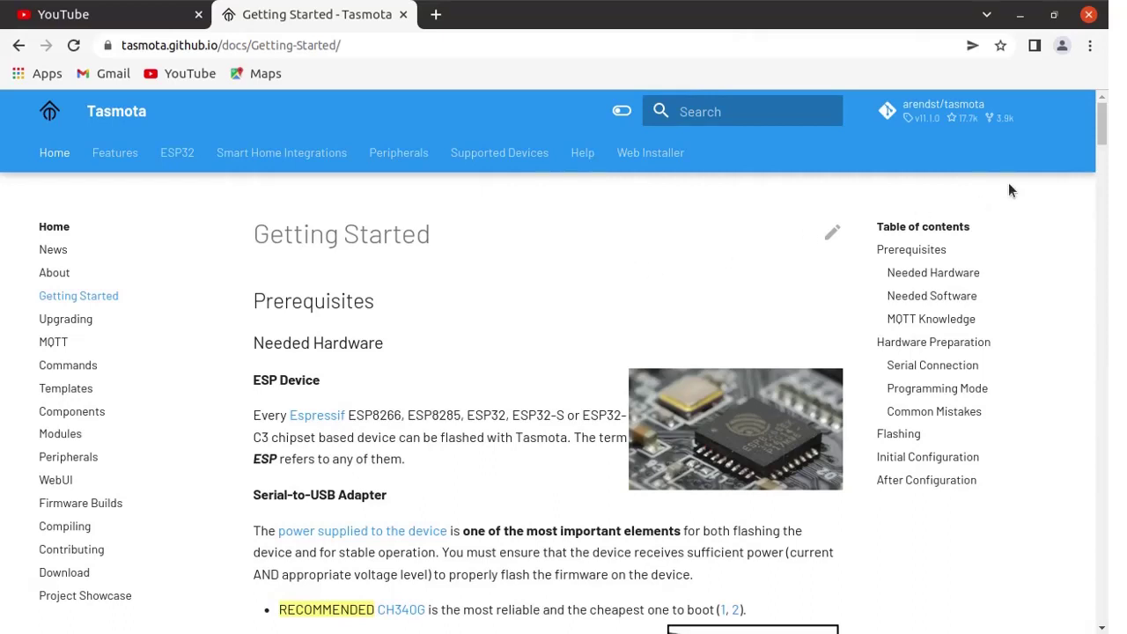
Step: Choose Tasmota32 WebCam (english) as the release firmware variant in the Web Installer section under Flashing
left_click_drag(1102, 129, 1105, 501)
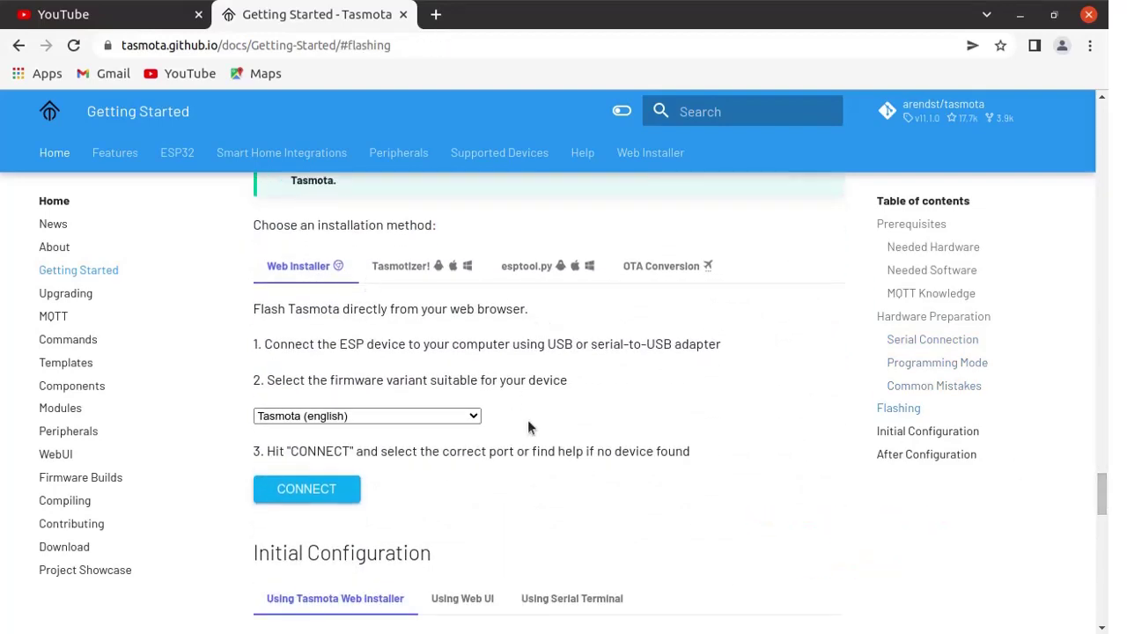
left_click(475, 423)
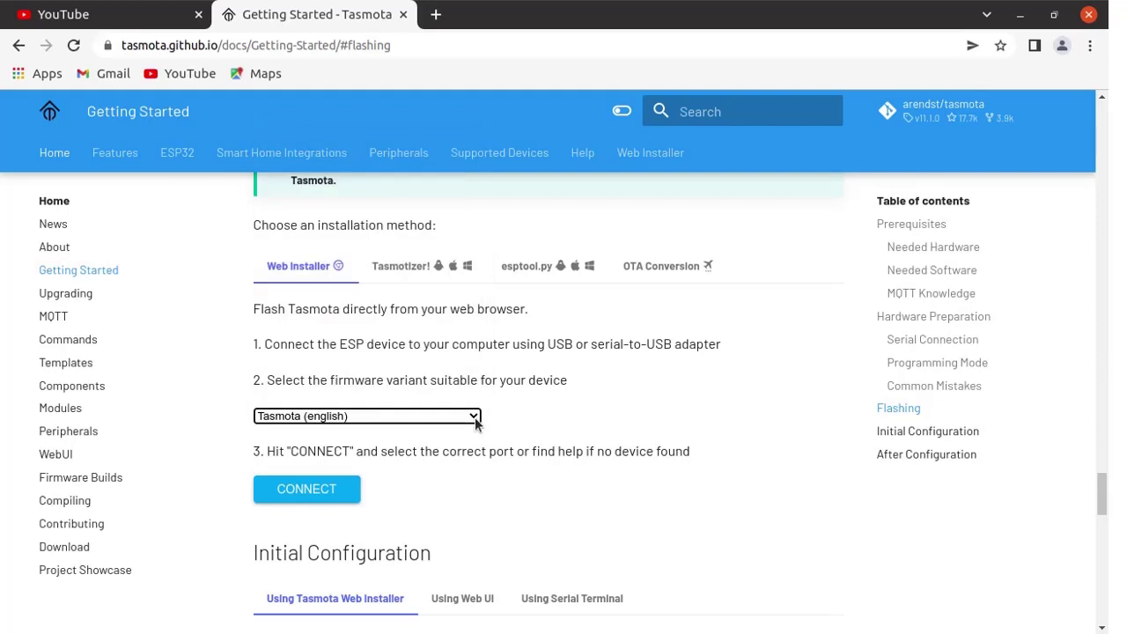
left_click(474, 422)
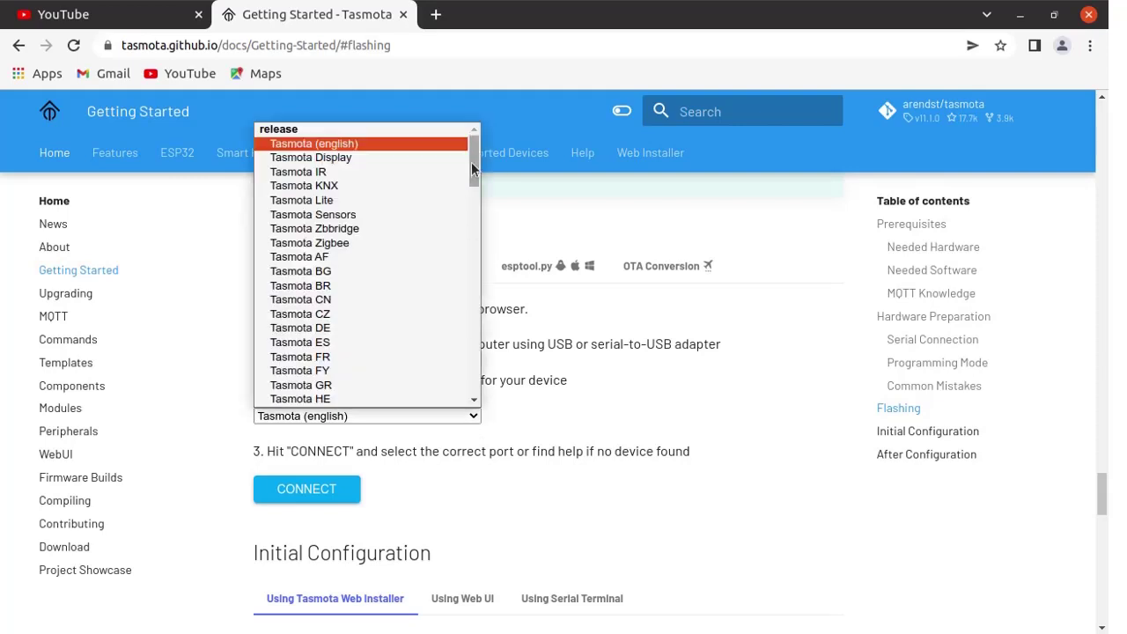
left_click_drag(471, 164, 473, 239)
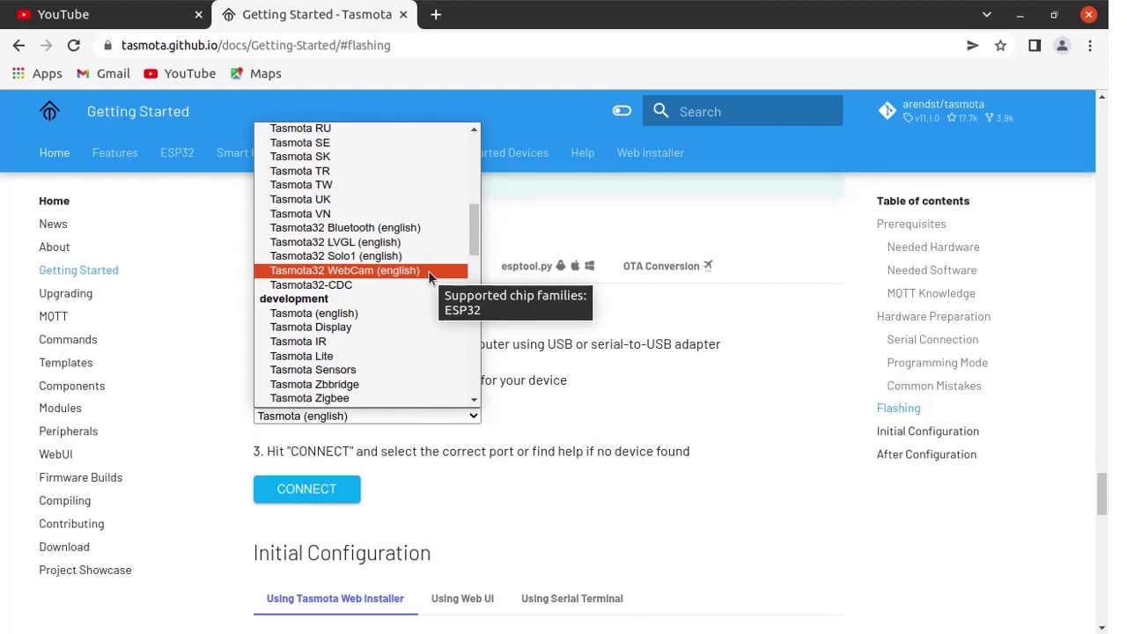
left_click(428, 270)
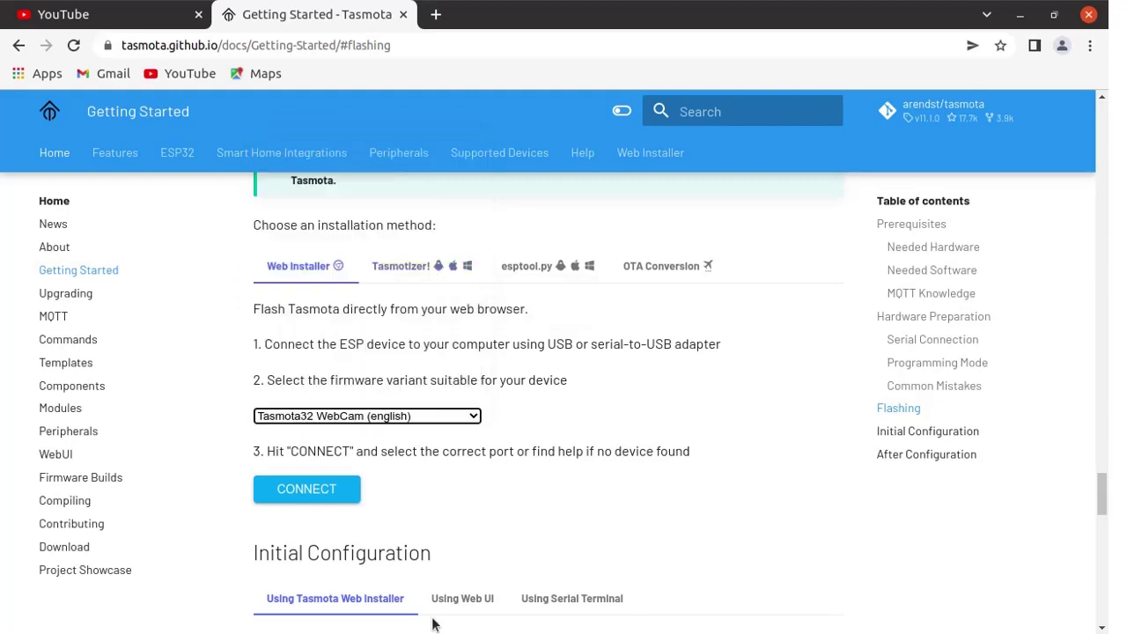
Step: Connect the web installer to the CP2102 USB to UART Bridge Controller (ttyUSB0) serial port
left_click(310, 492)
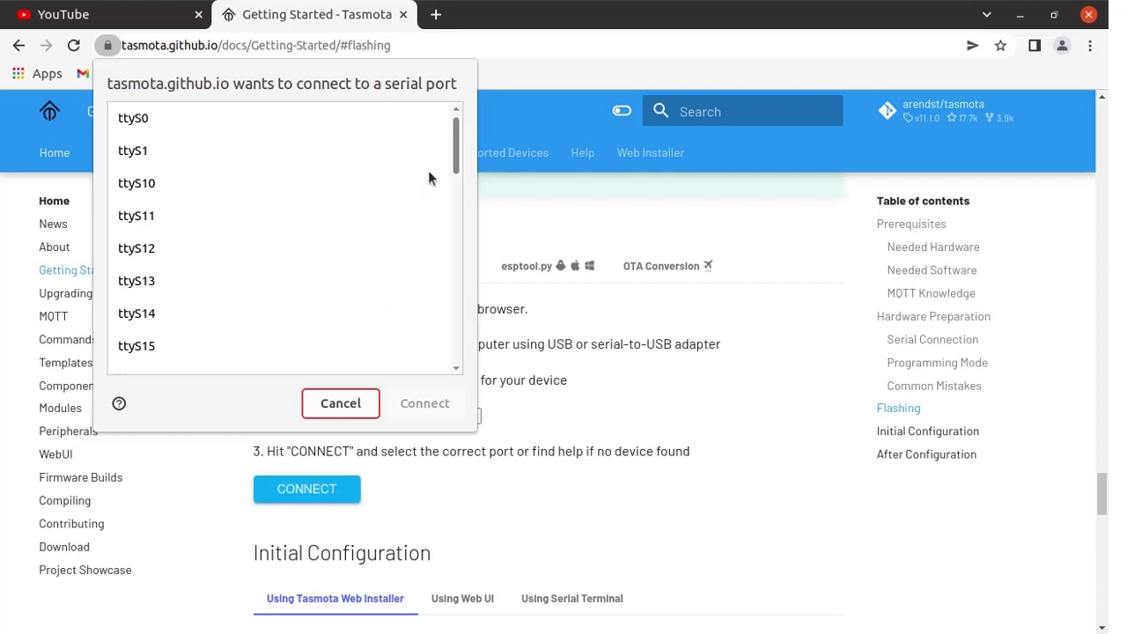
left_click_drag(455, 151, 463, 343)
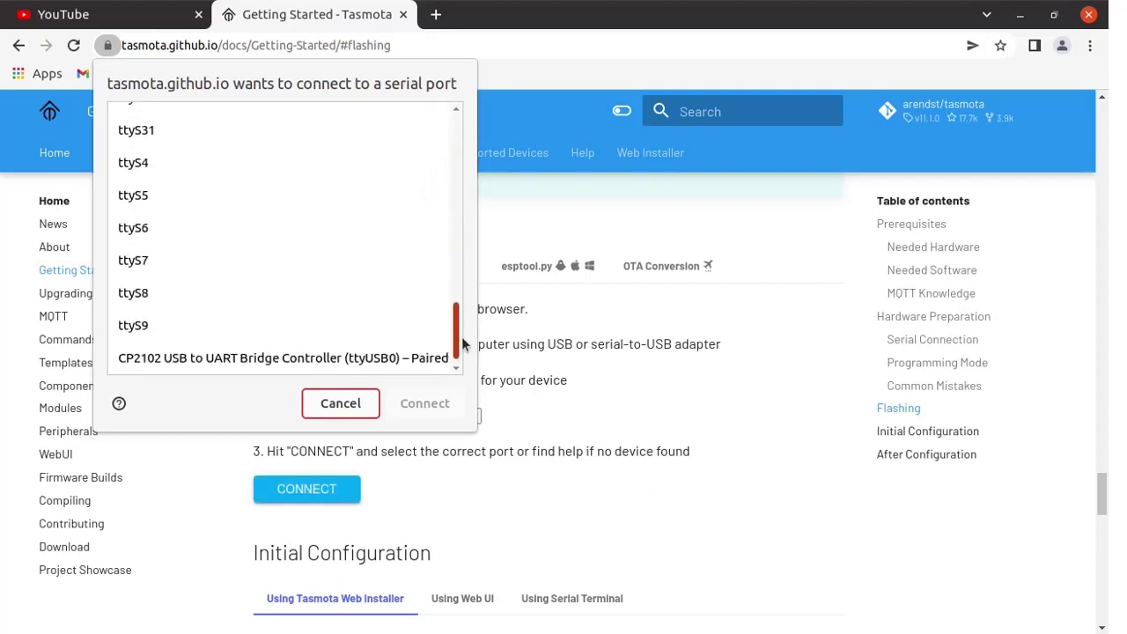
left_click(370, 359)
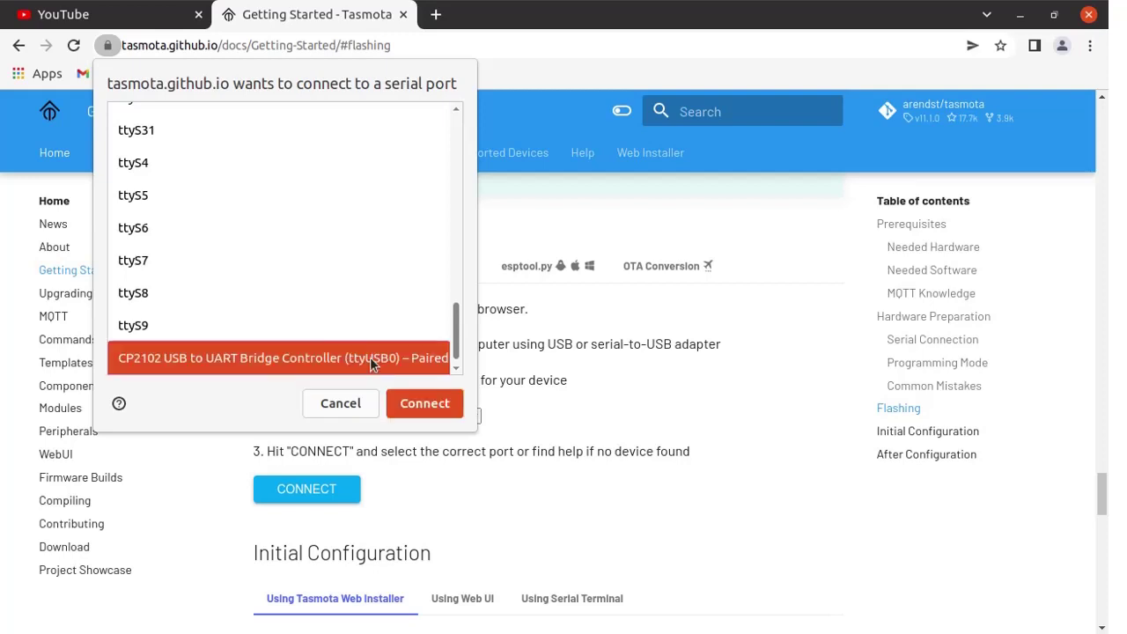
left_click(423, 405)
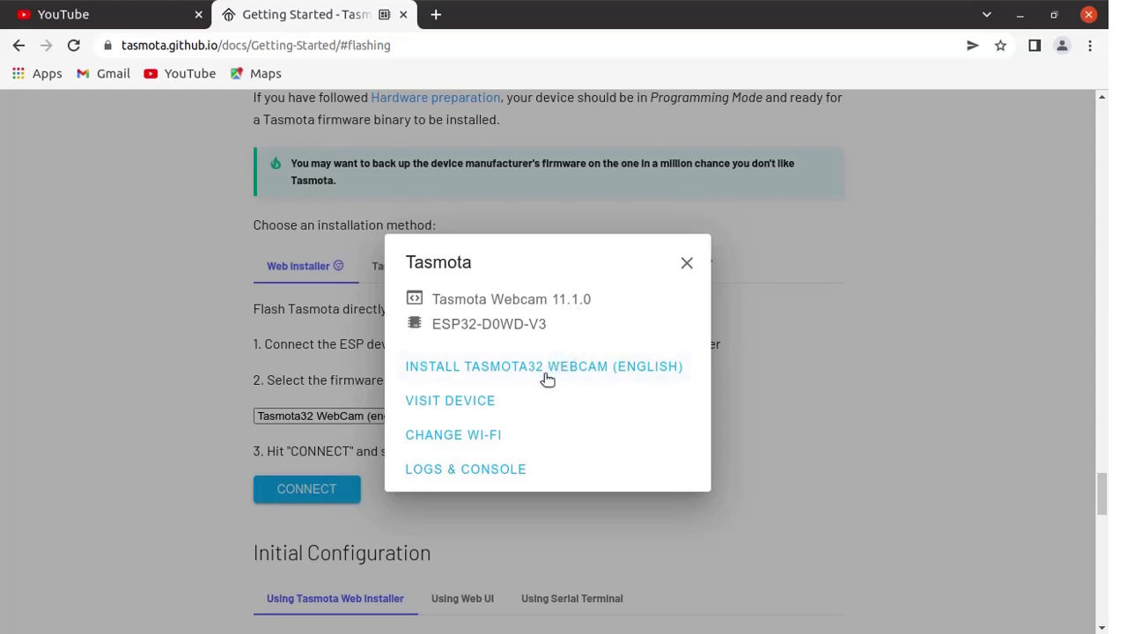
Step: Install Tasmota32 WebCam (english) on the connected device, with the option to erase the device first enabled
left_click(553, 367)
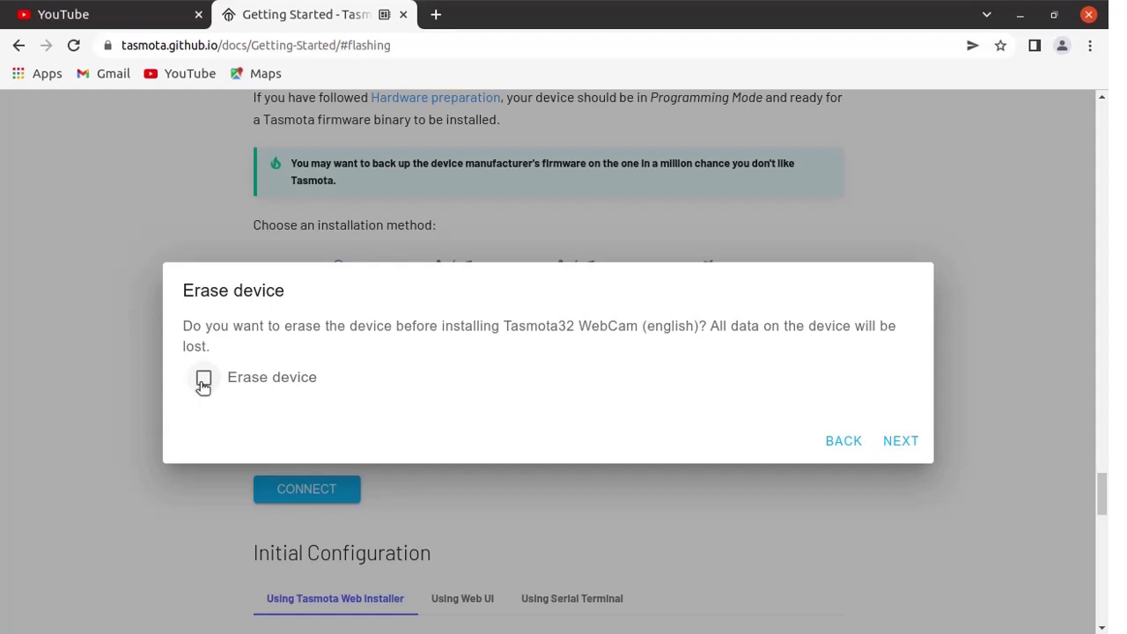
left_click(203, 379)
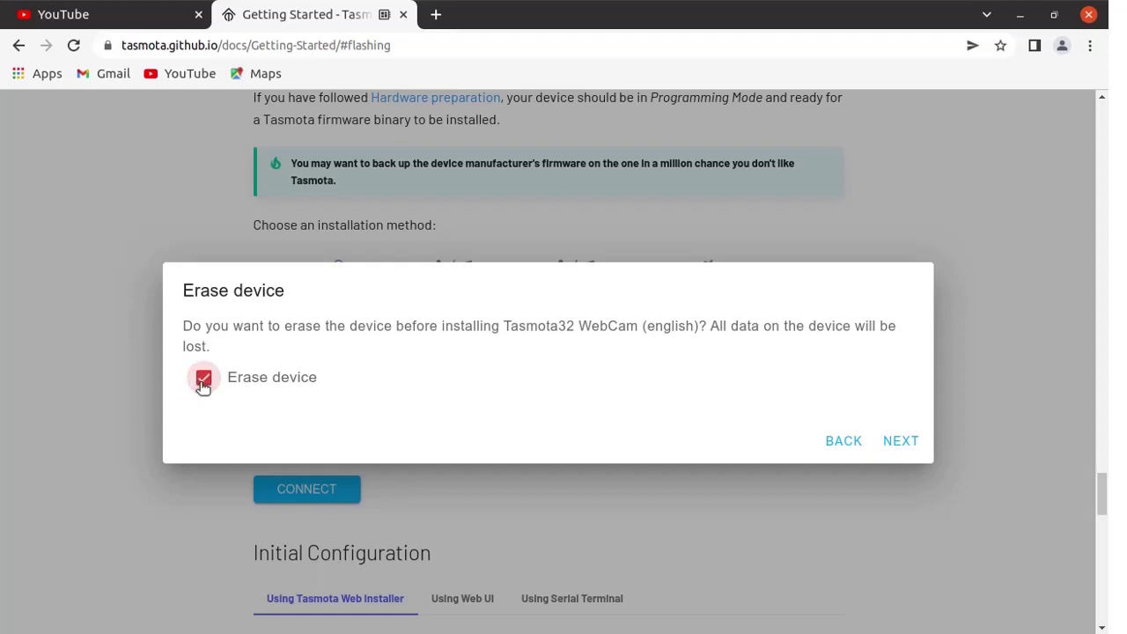
left_click(899, 441)
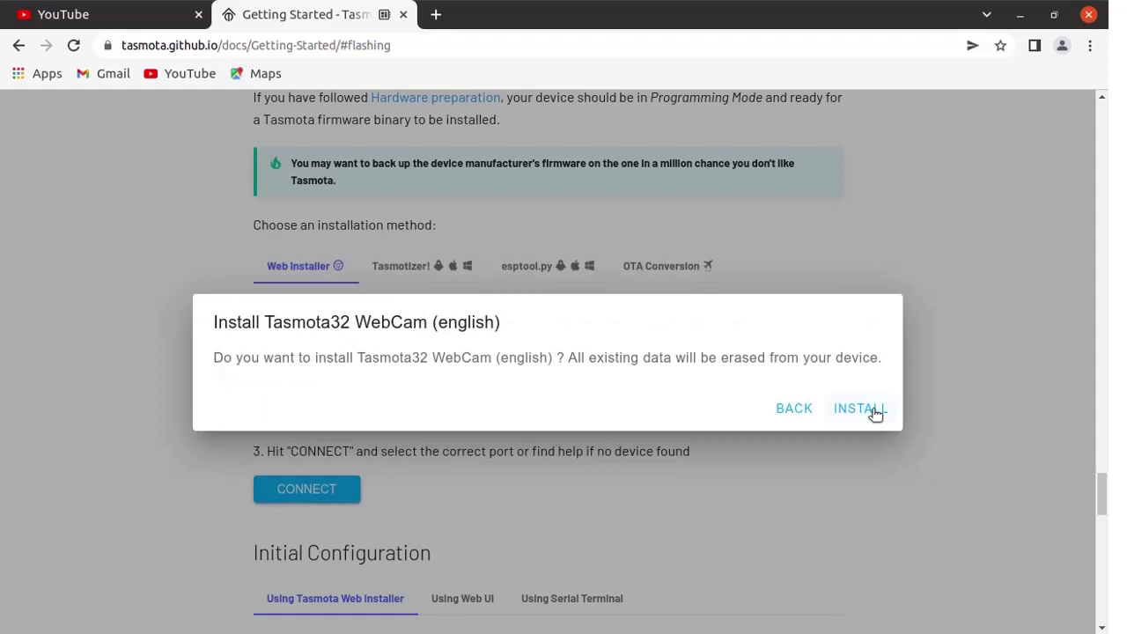
left_click(872, 408)
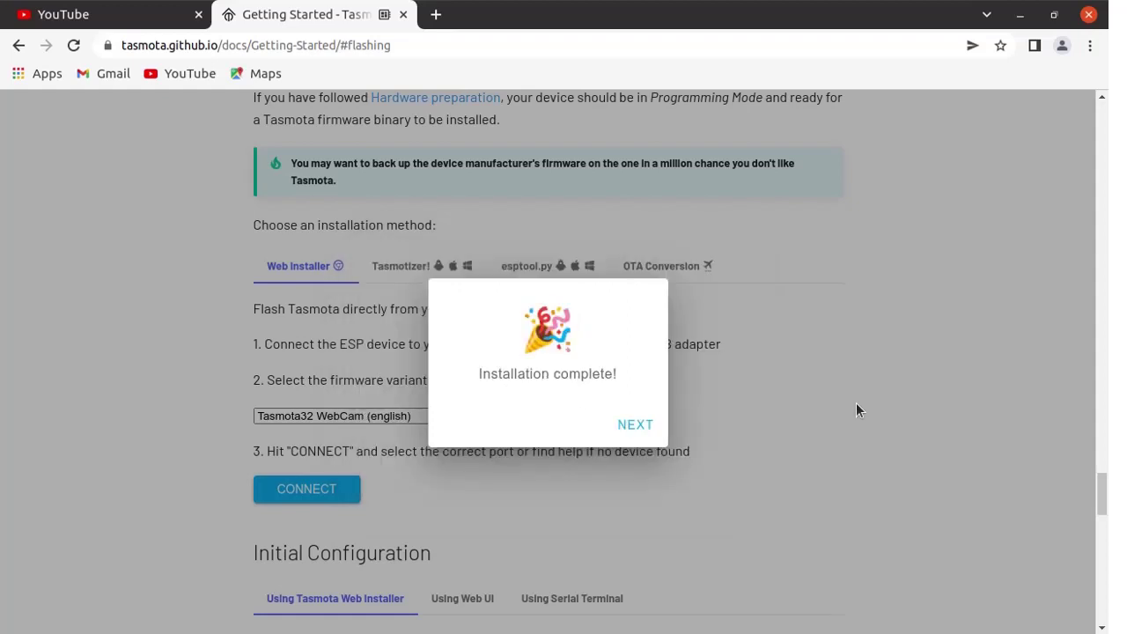
Step: Finish the installation dialog, open the device's logs and console, and check which Wi-Fi network the computer is using
left_click(643, 426)
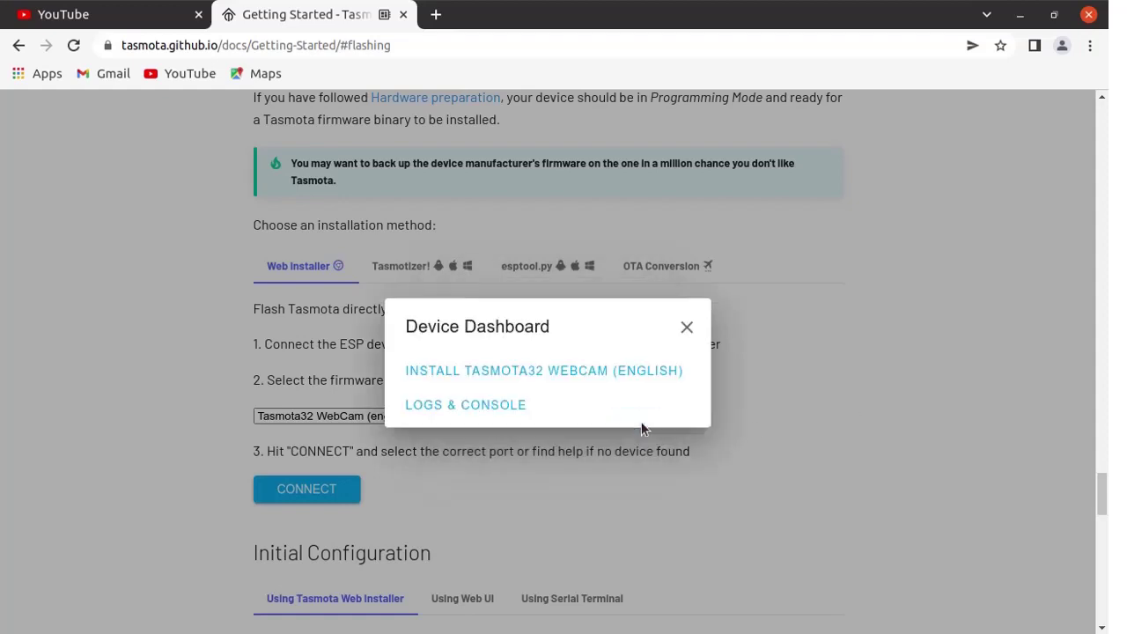
left_click(480, 407)
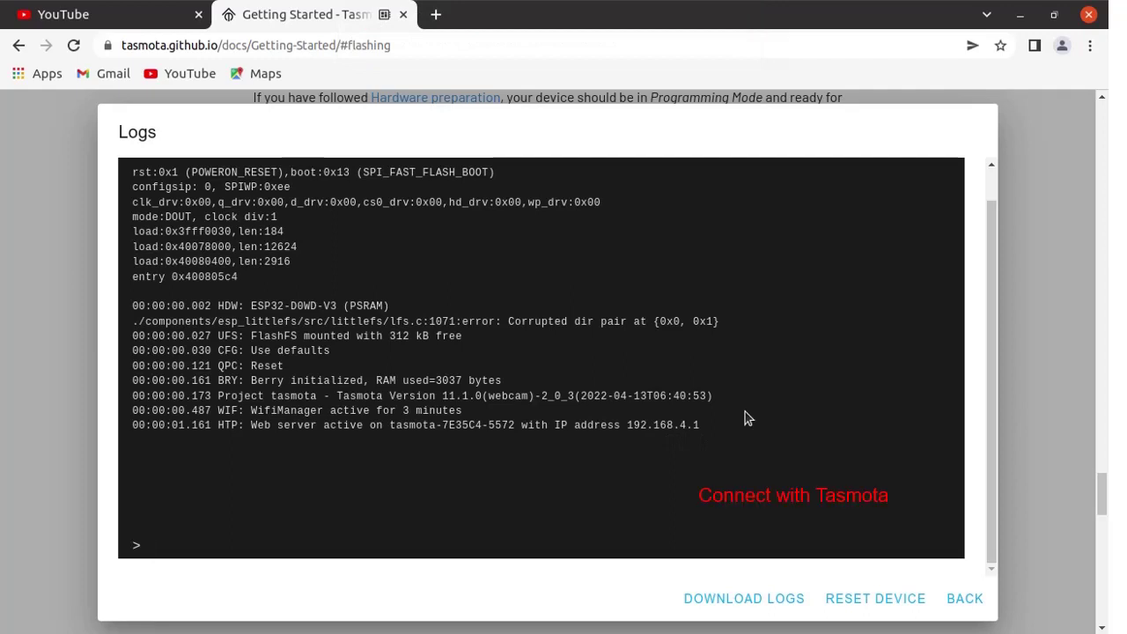
left_click(1044, 4)
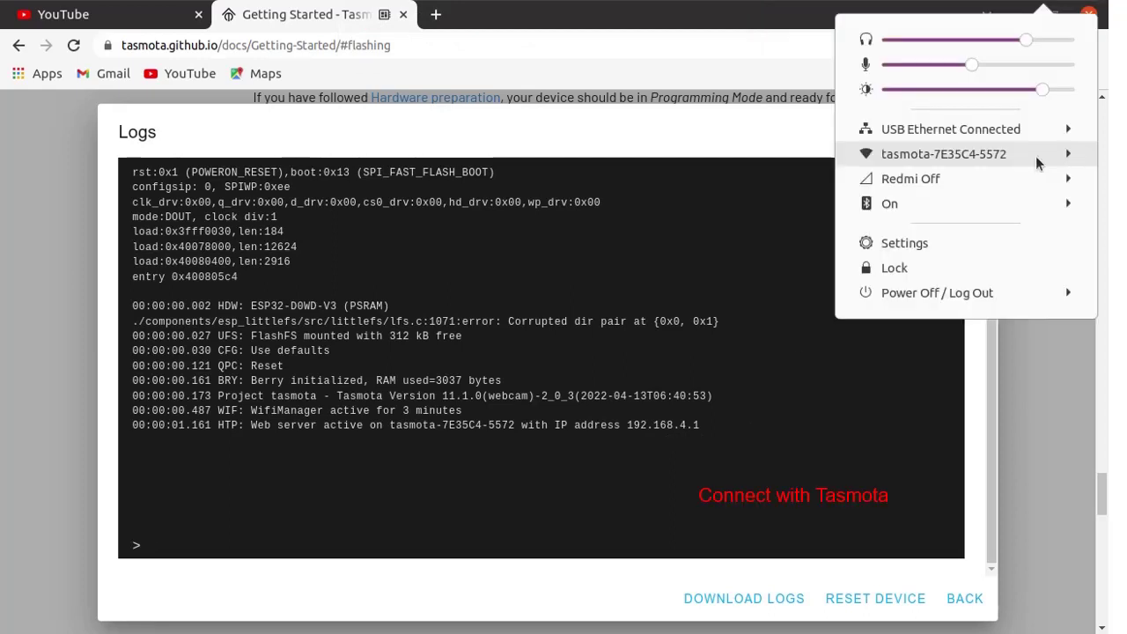
Step: Copy the web server address 192.168.4.1 from the logs and open it in a new browser tab
left_click(700, 425)
left_click_drag(700, 425, 628, 428)
key("ctrl+c")
key("ctrl+t")
left_click(463, 39)
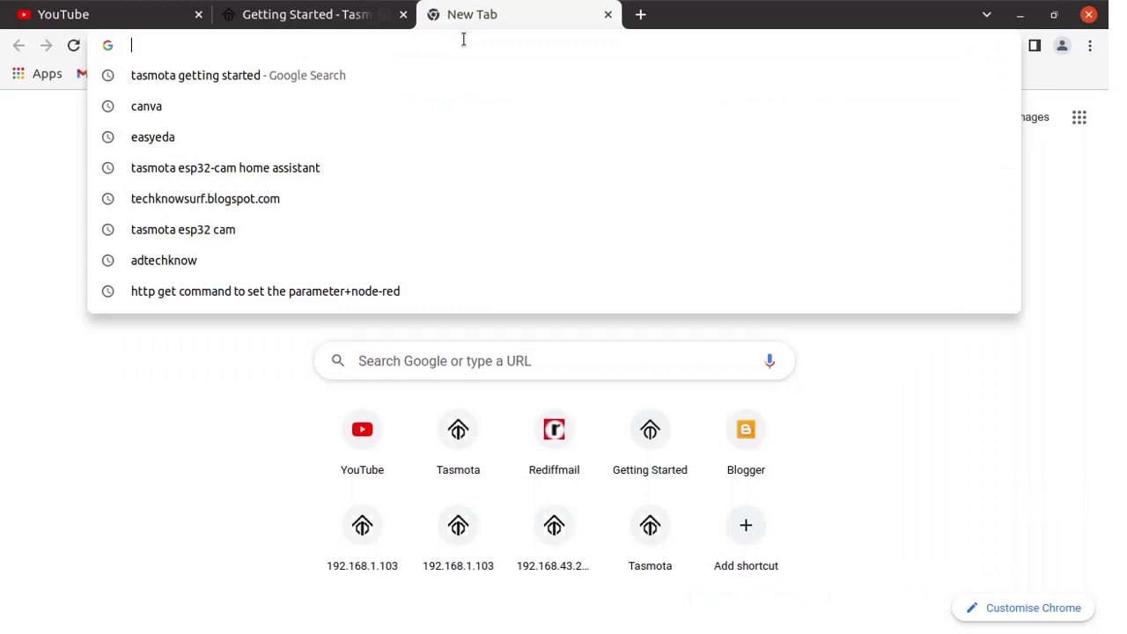
key("ctrl+v")
key("Return")
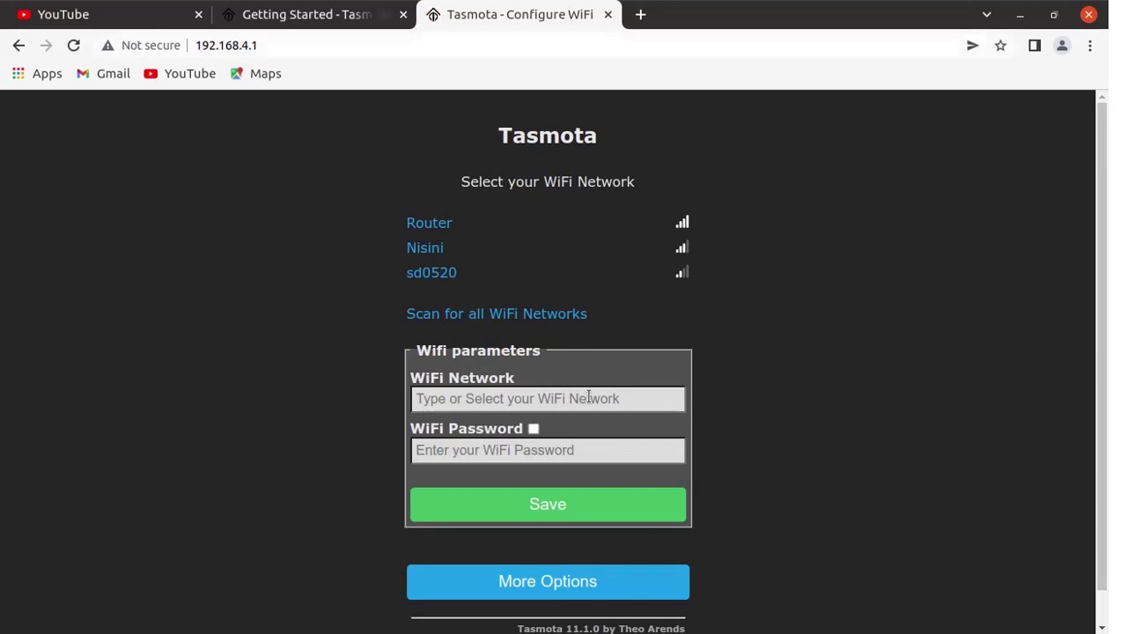
Step: Set the WiFi network to Router, enter the WiFi password, and save the device's Wi-Fi parameters
left_click(588, 397)
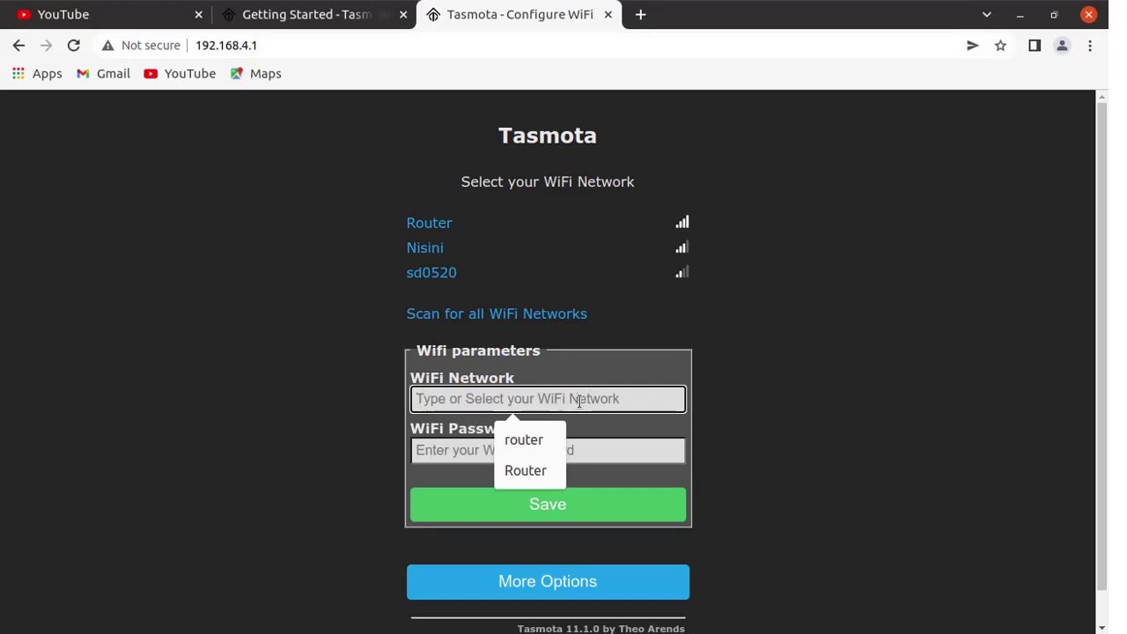
left_click(545, 467)
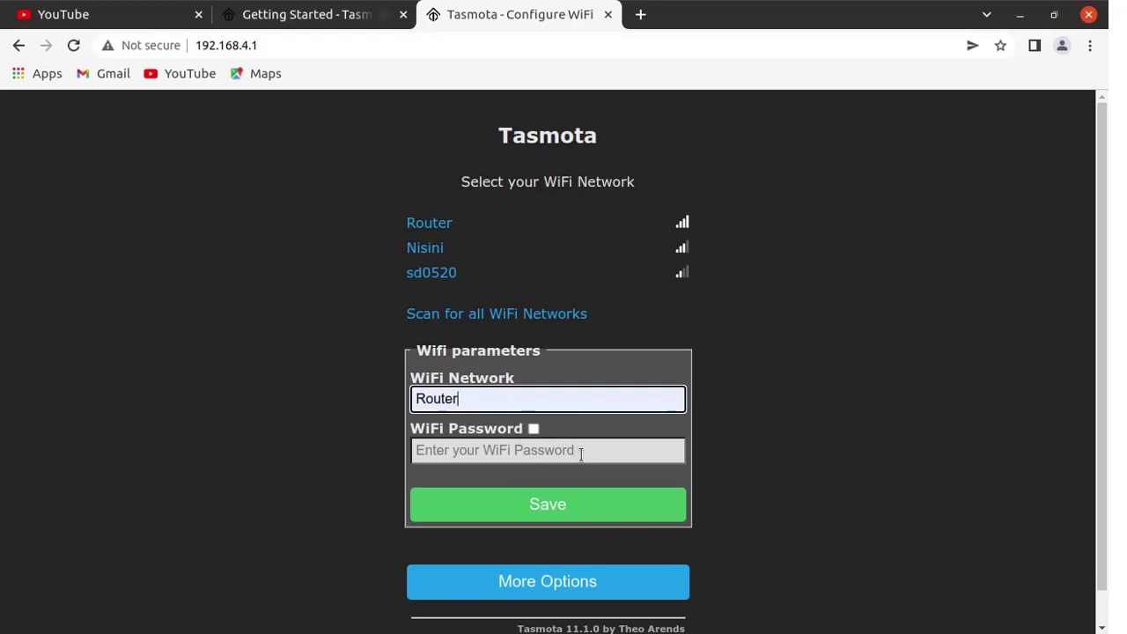
left_click(581, 454)
type("*****")
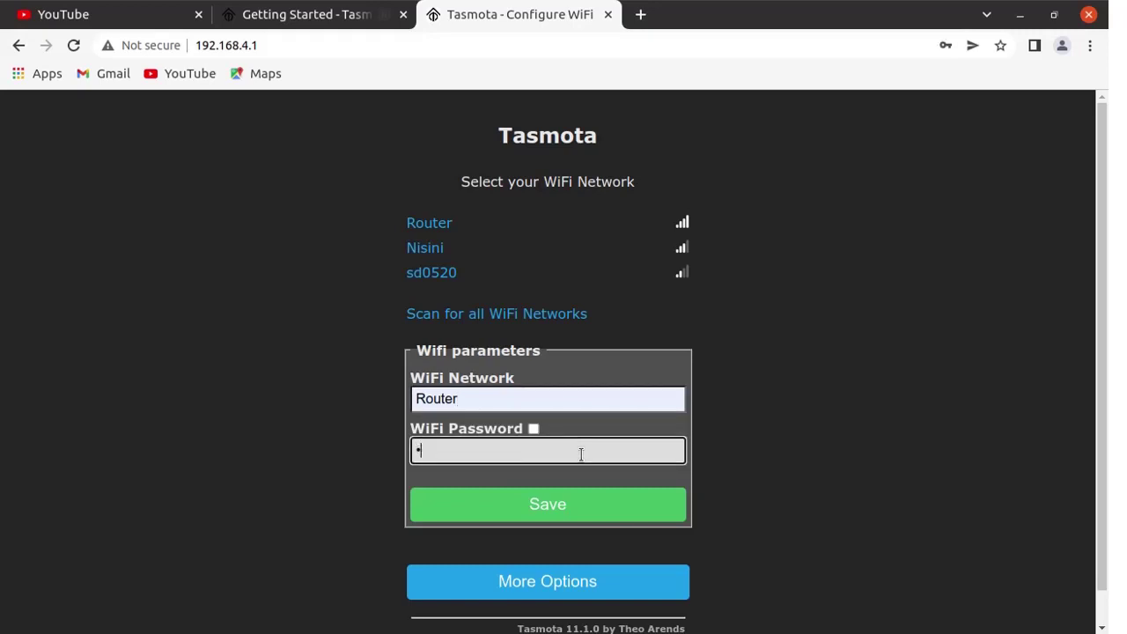
type("****")
left_click(571, 511)
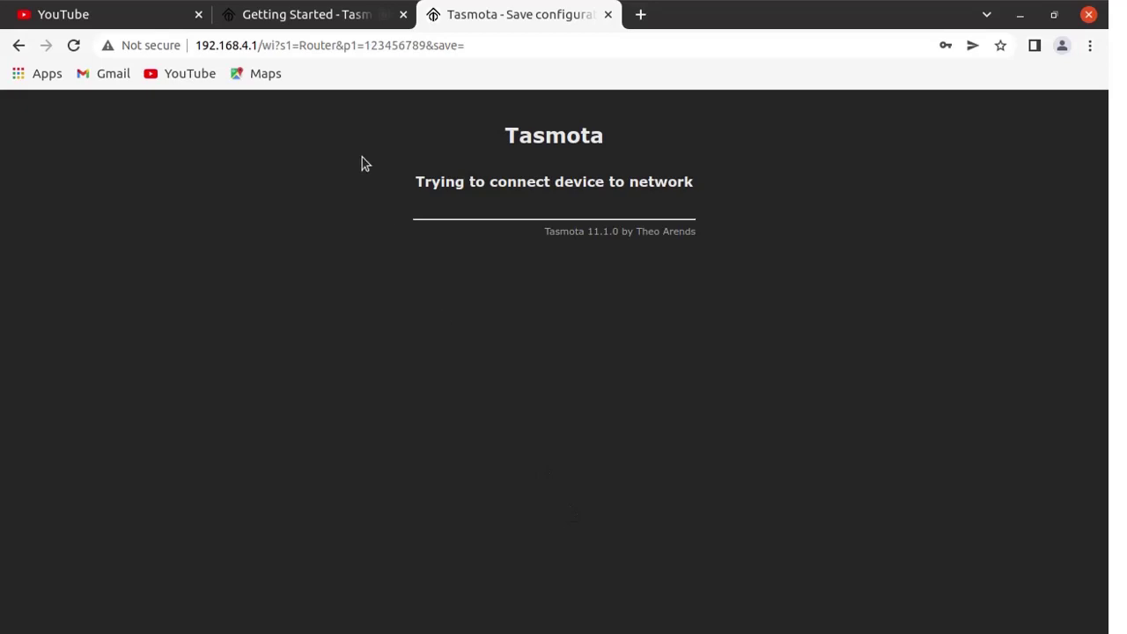
Step: Check the installer's device logs against the Tasmota configuration page for the Router connection and the device's assigned IP address
left_click(327, 18)
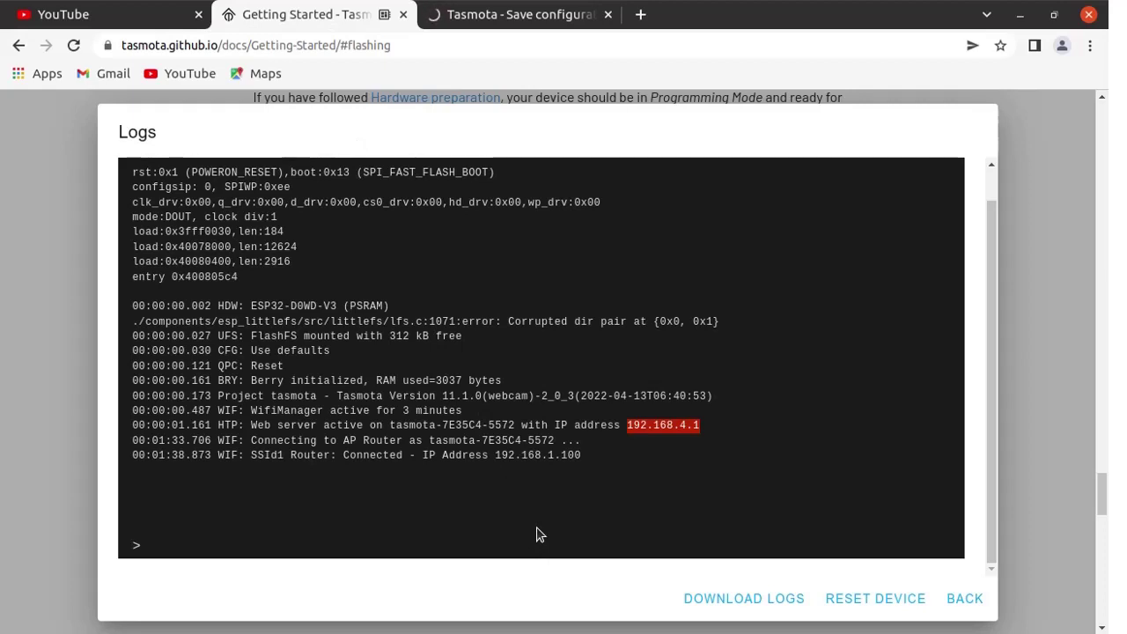
left_click(505, 25)
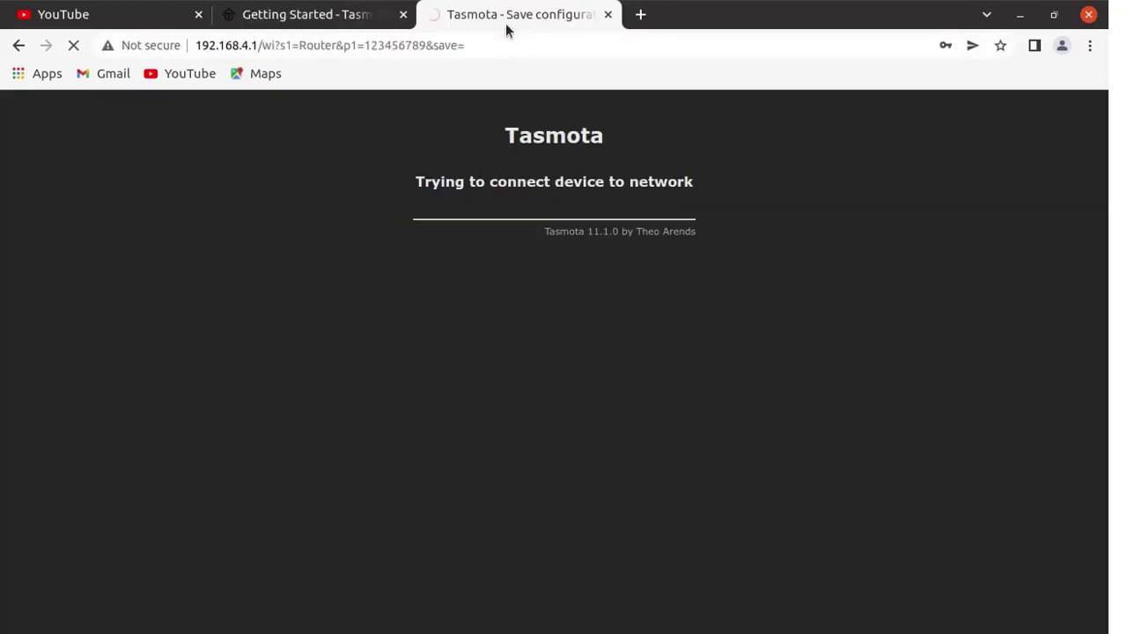
left_click(335, 21)
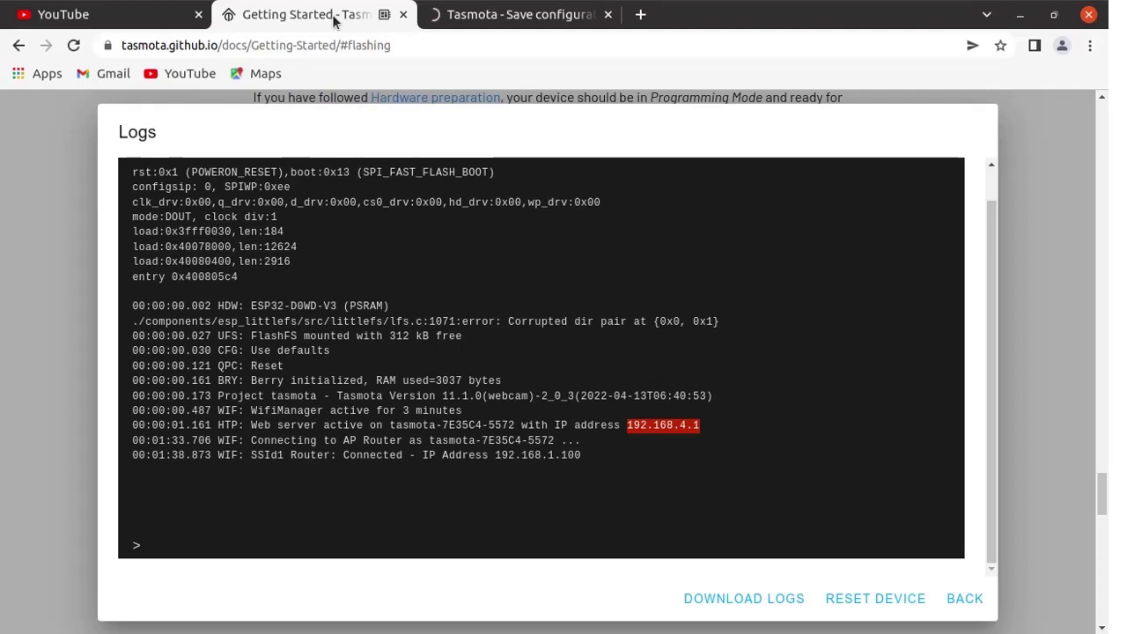
left_click(482, 23)
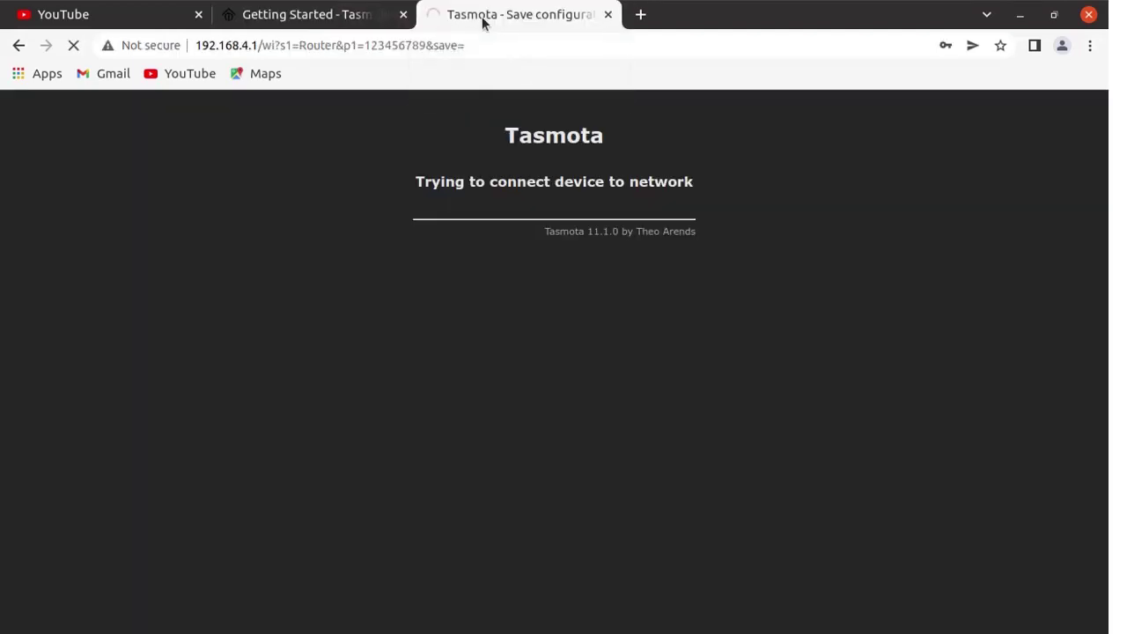
left_click(315, 15)
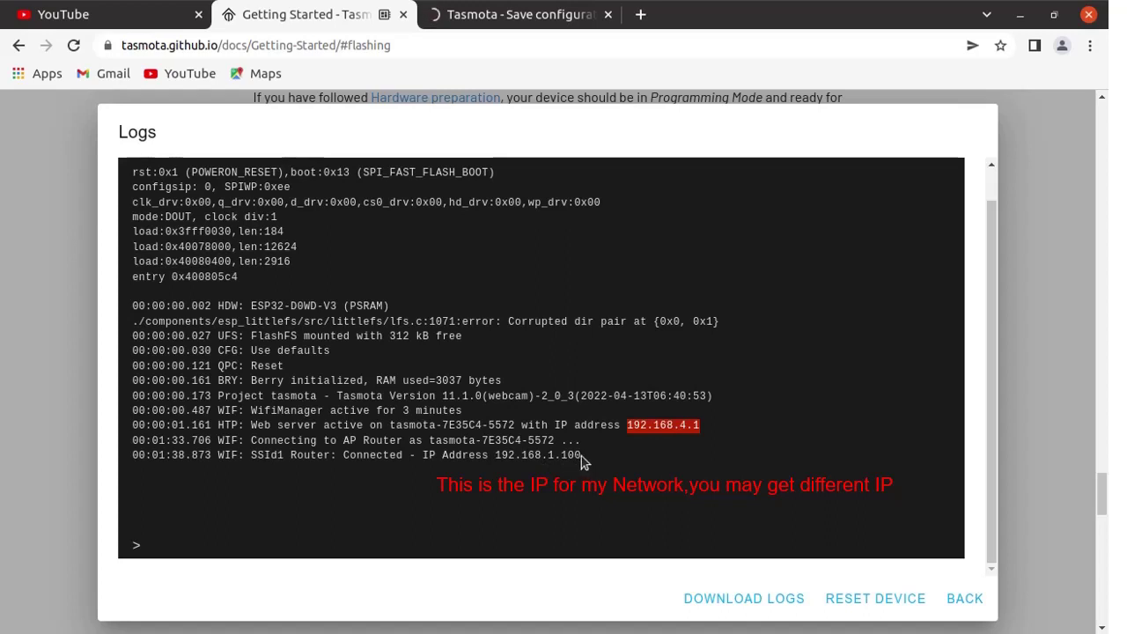
Step: Take the device's network IP address from the logs and load 192.168.1.100 in the Tasmota browser tab
left_click_drag(581, 456, 547, 455)
left_click(549, 454)
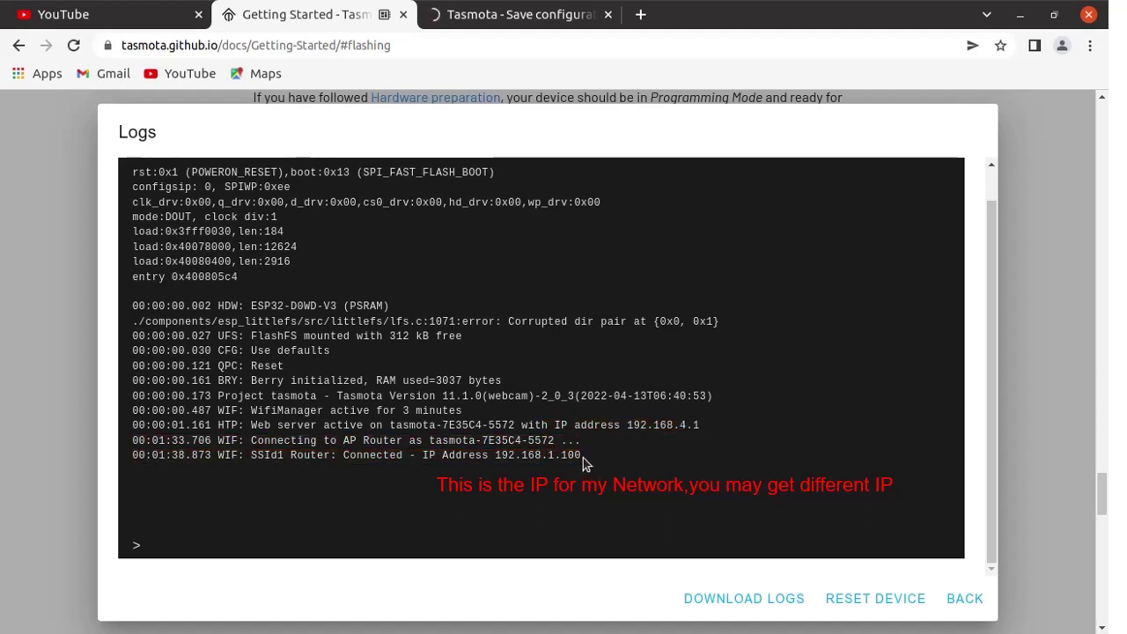
left_click_drag(582, 457, 502, 457)
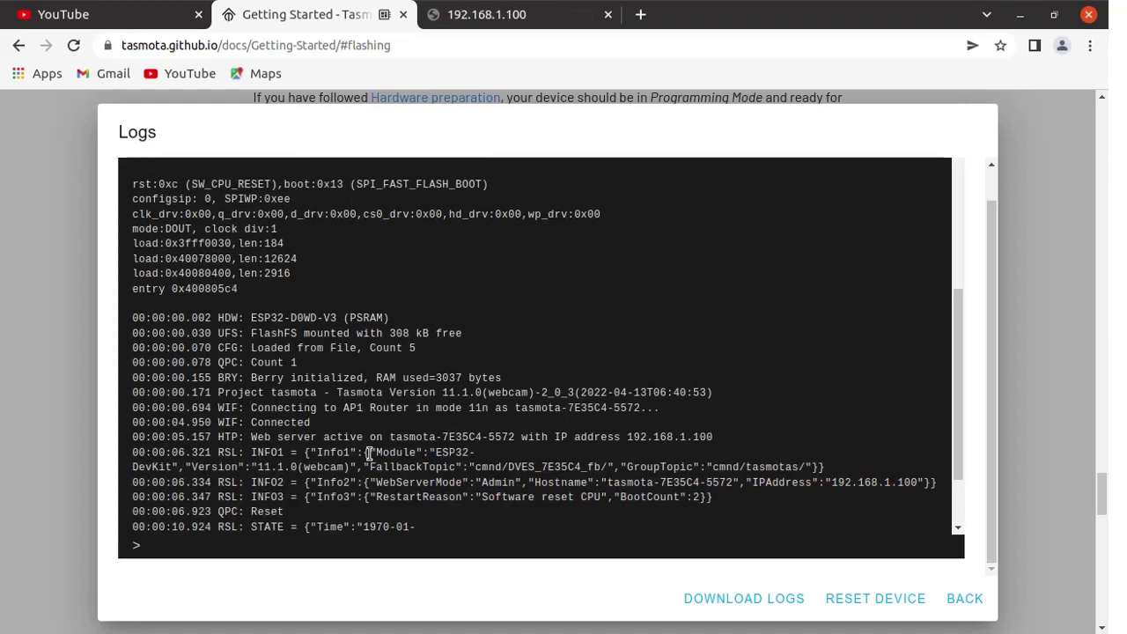
left_click(524, 24)
left_click(522, 40)
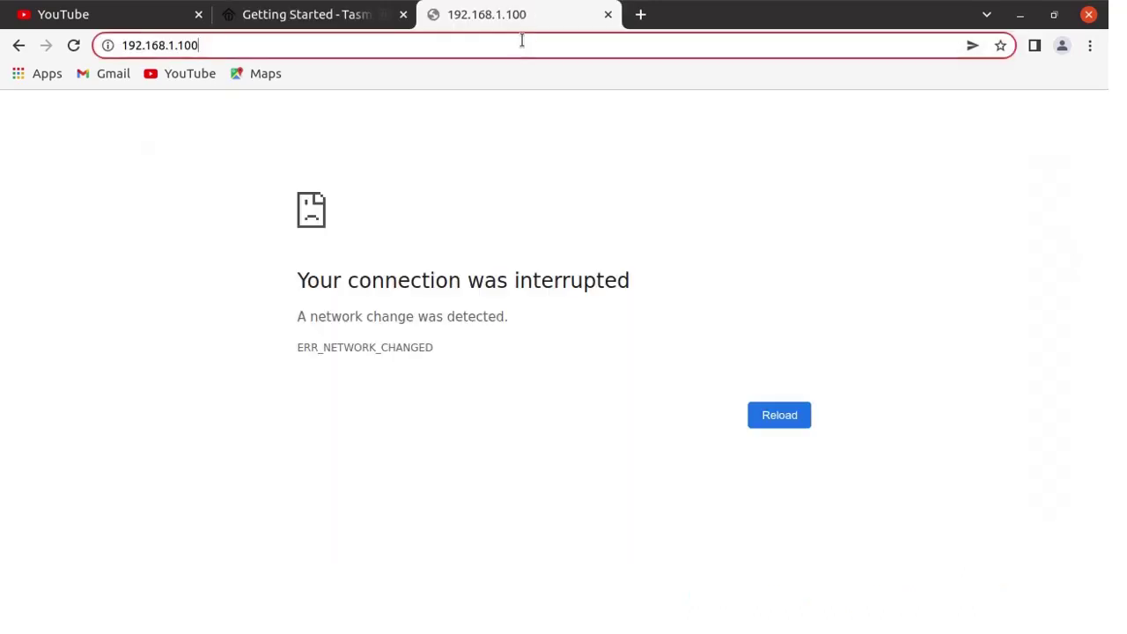
key("Return")
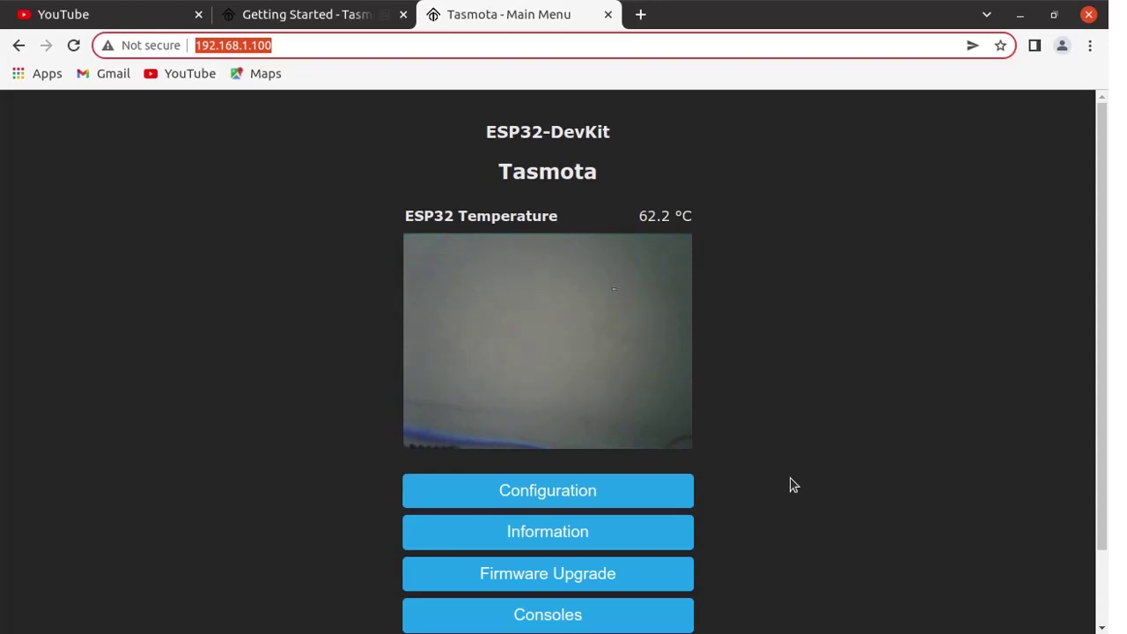
Step: Assign Relay 1 to GPIO4 in the module configuration and save it
left_click(632, 494)
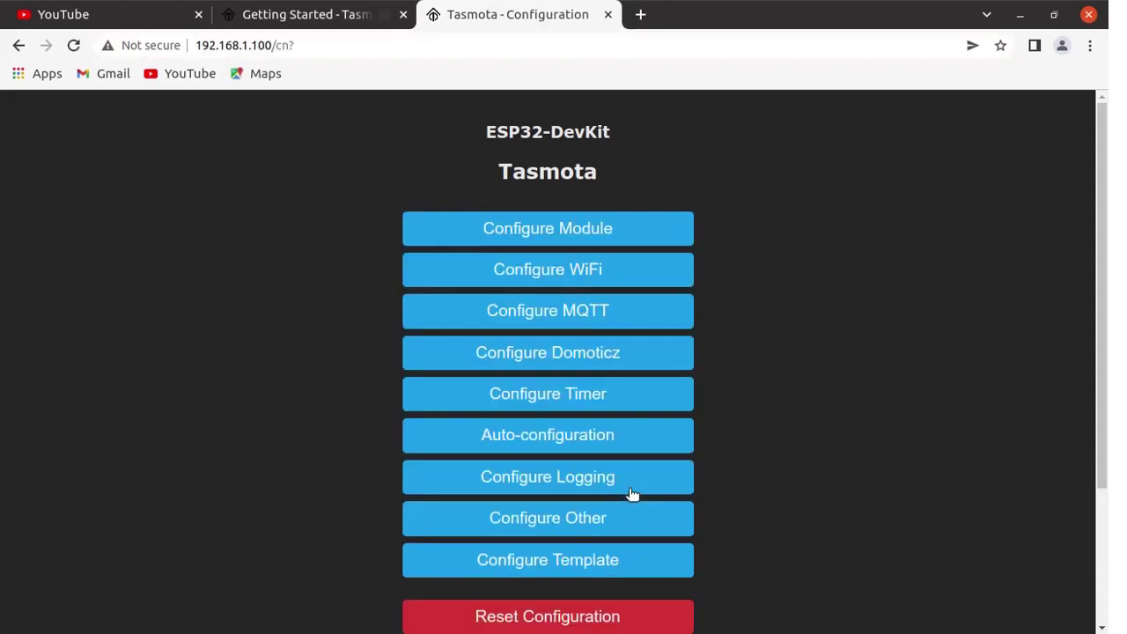
left_click(606, 229)
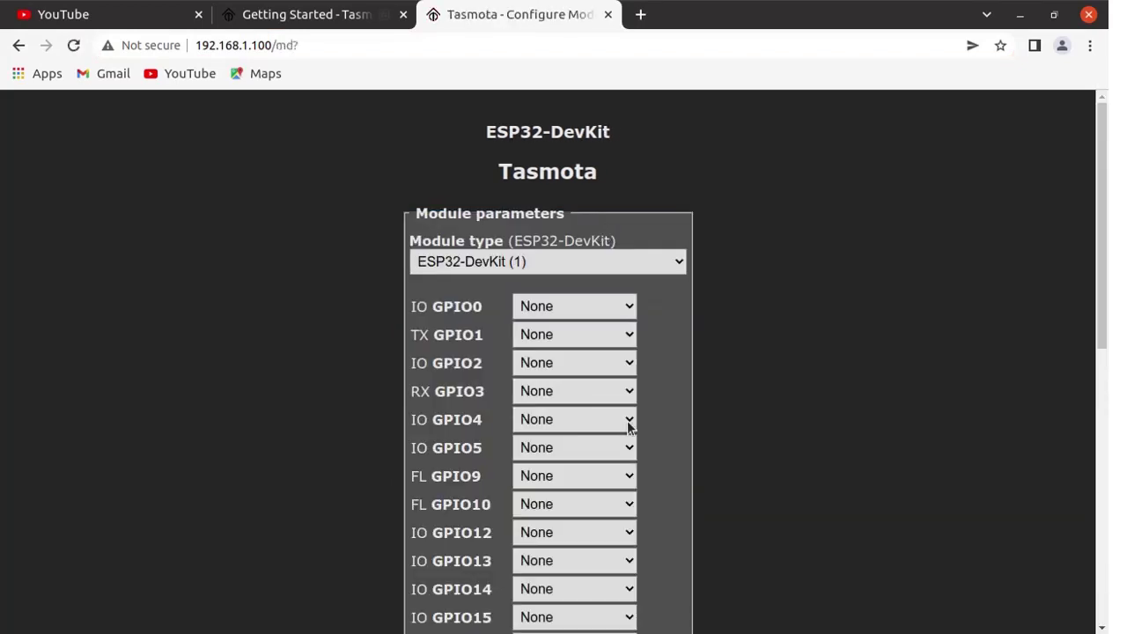
left_click(629, 423)
scroll(595, 375, "down", 1)
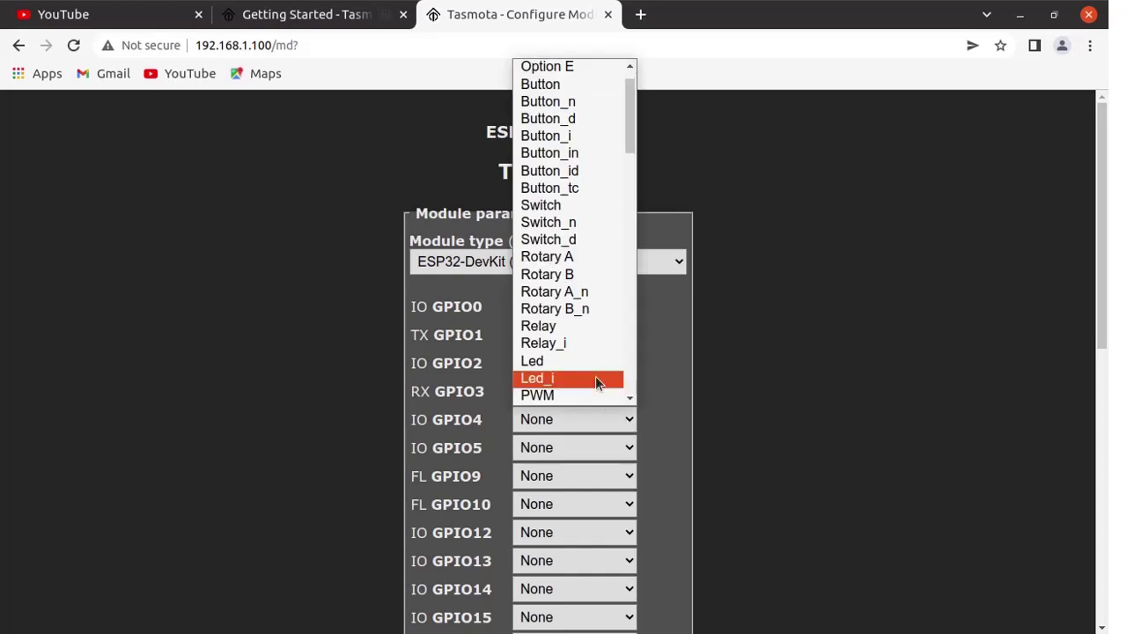
left_click(590, 327)
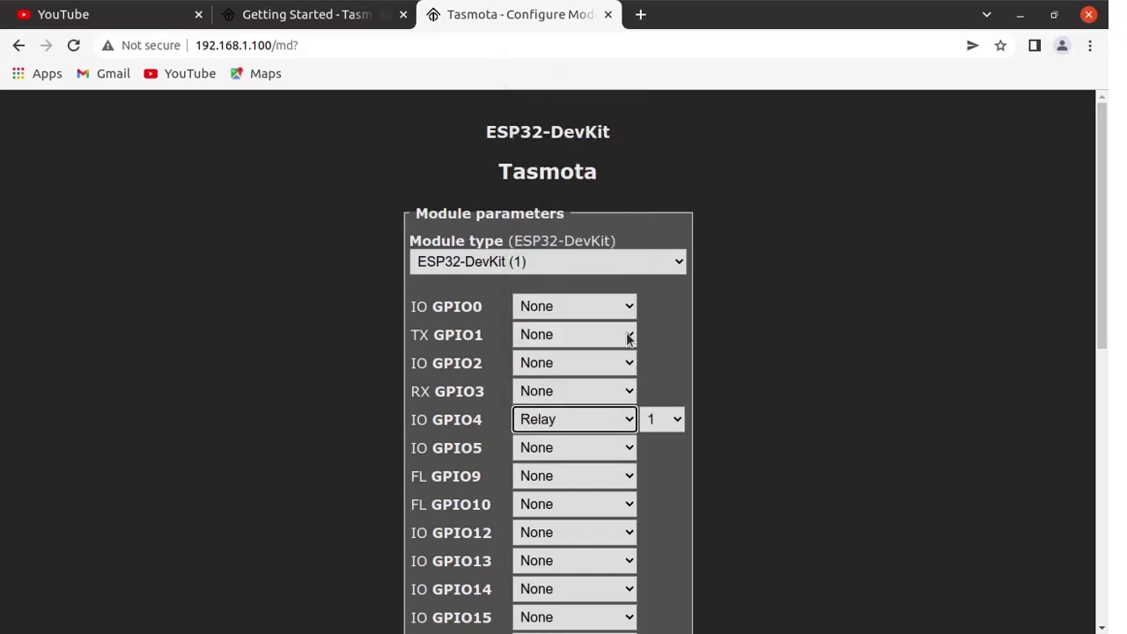
scroll(1091, 255, "down", 6)
left_click(606, 564)
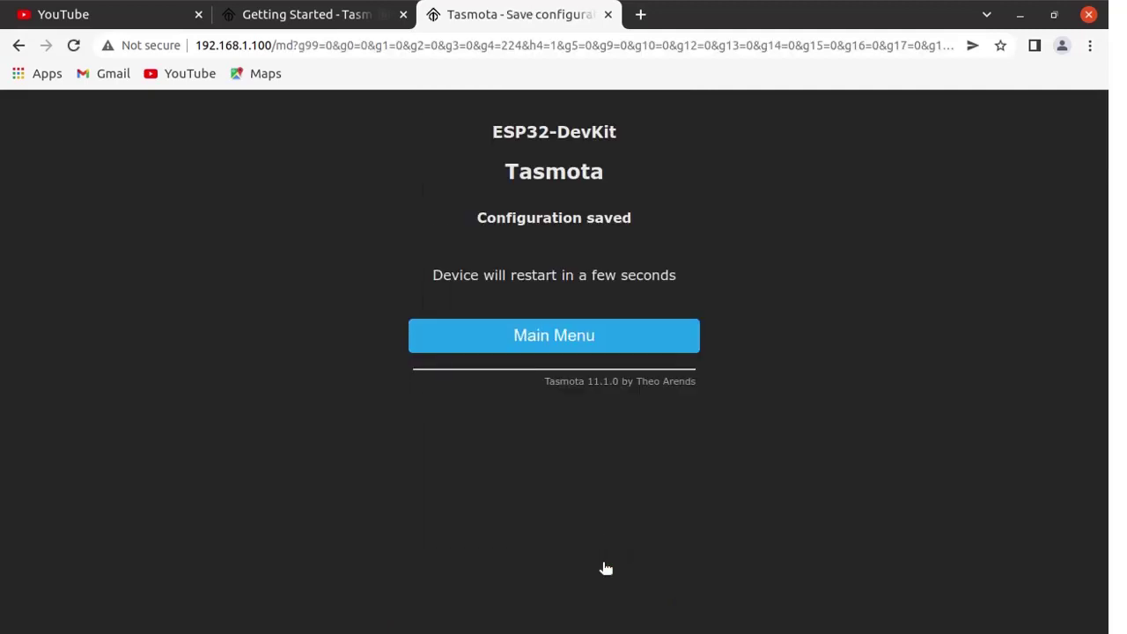
Step: Test the GPIO4 relay from the device's main page by switching it on and back off
scroll(1106, 385, "down", 2)
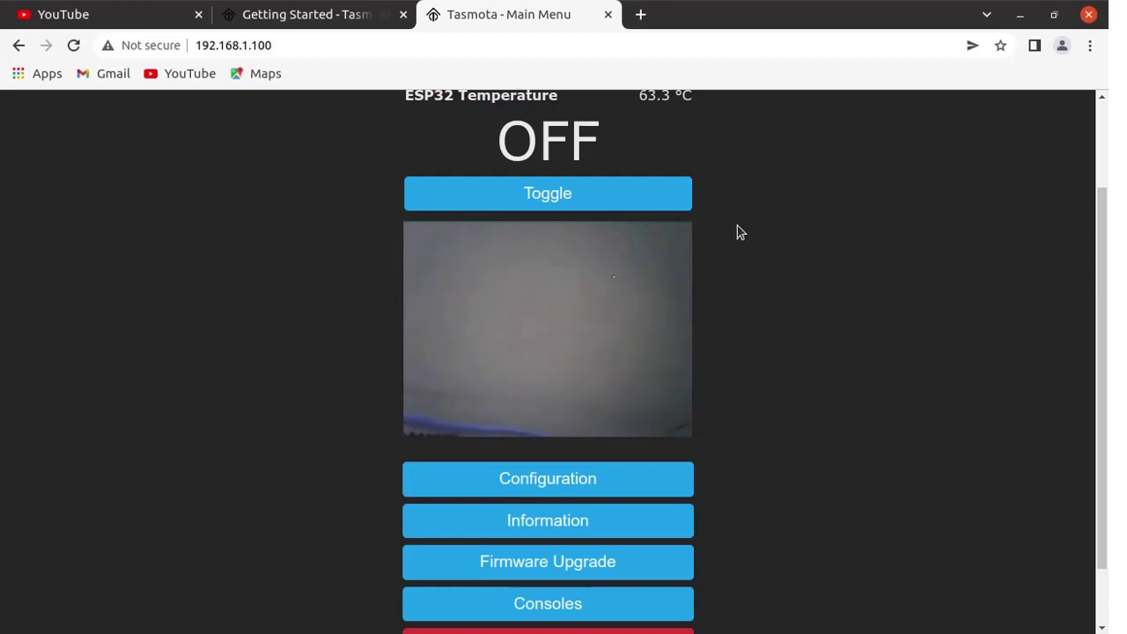
left_click(599, 198)
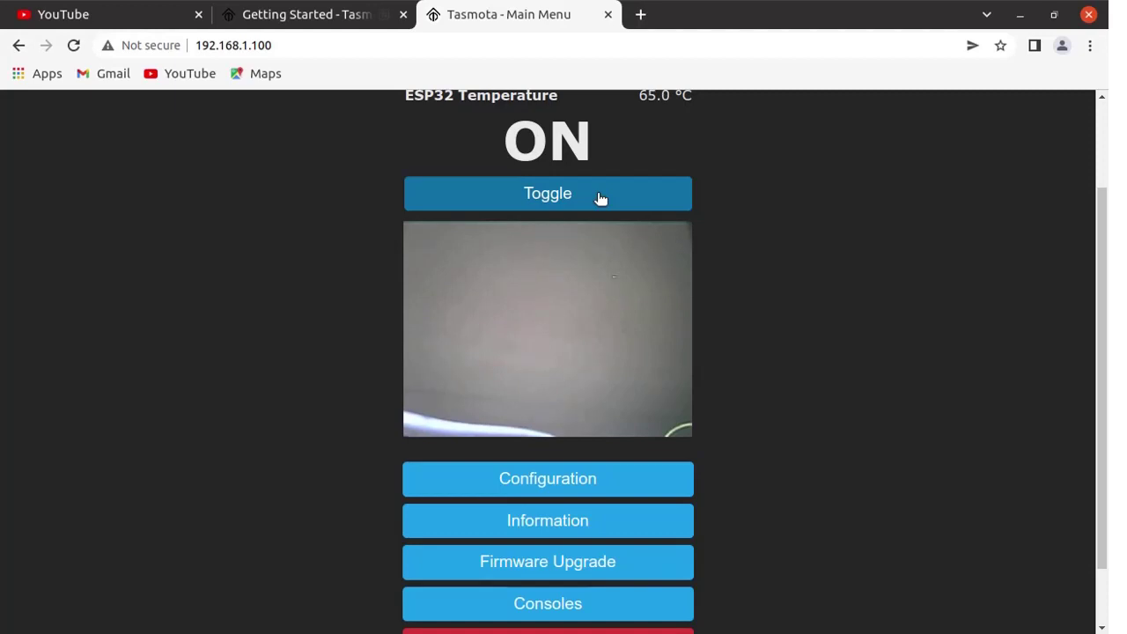
left_click(600, 198)
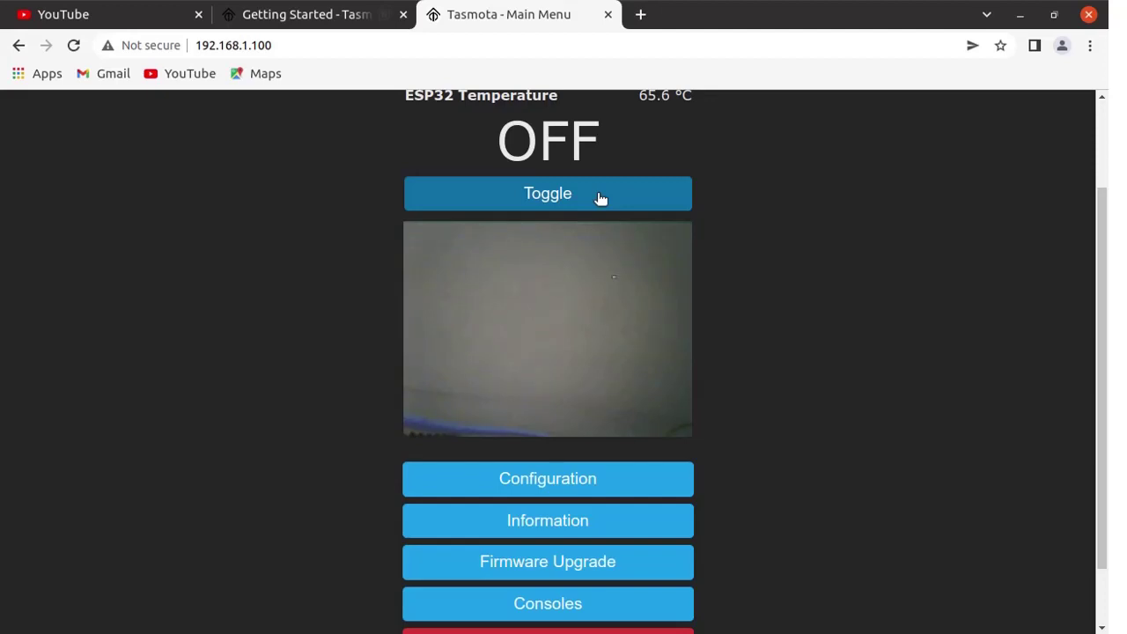
Step: Open the device's command console and run wc to list the webcam settings
scroll(599, 196, "down", 2)
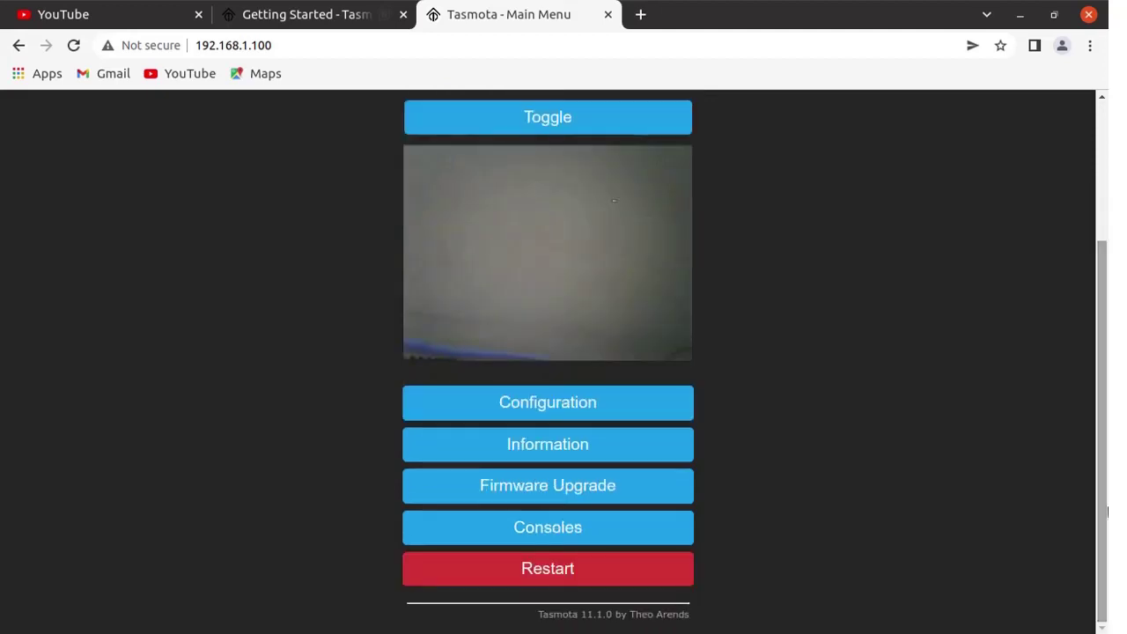
left_click(648, 529)
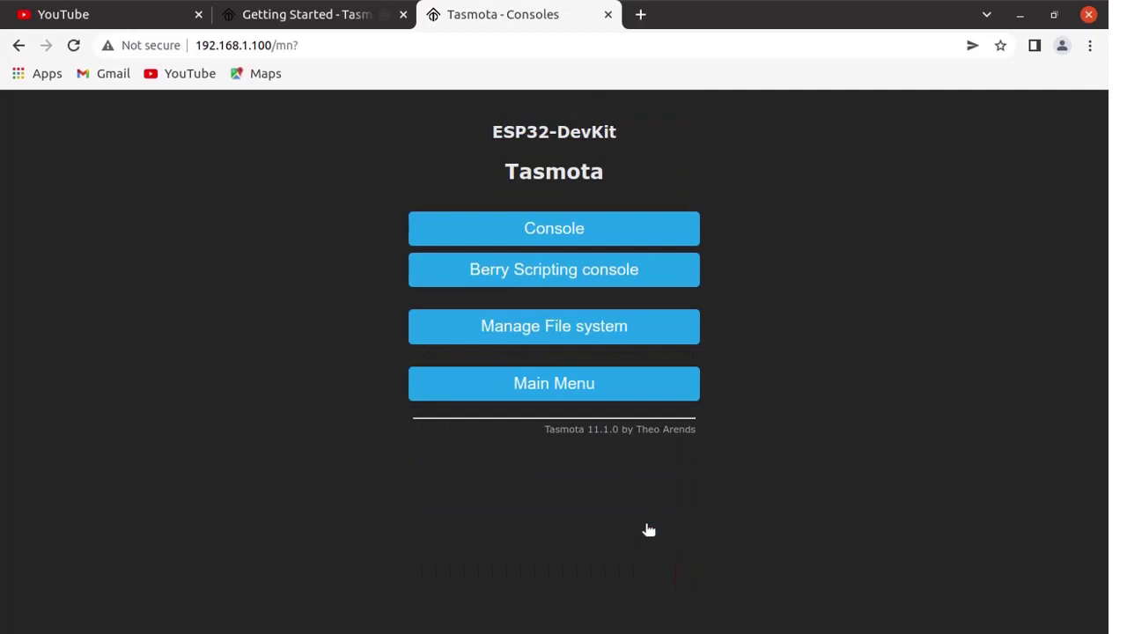
left_click(639, 238)
left_click(396, 535)
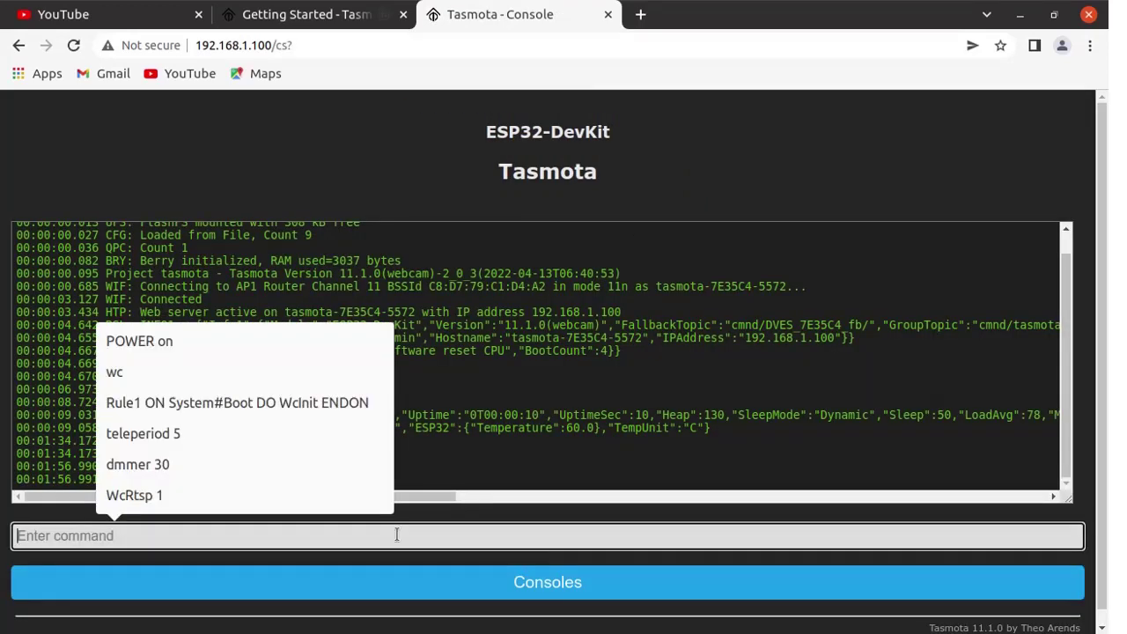
type("wc")
key("Return")
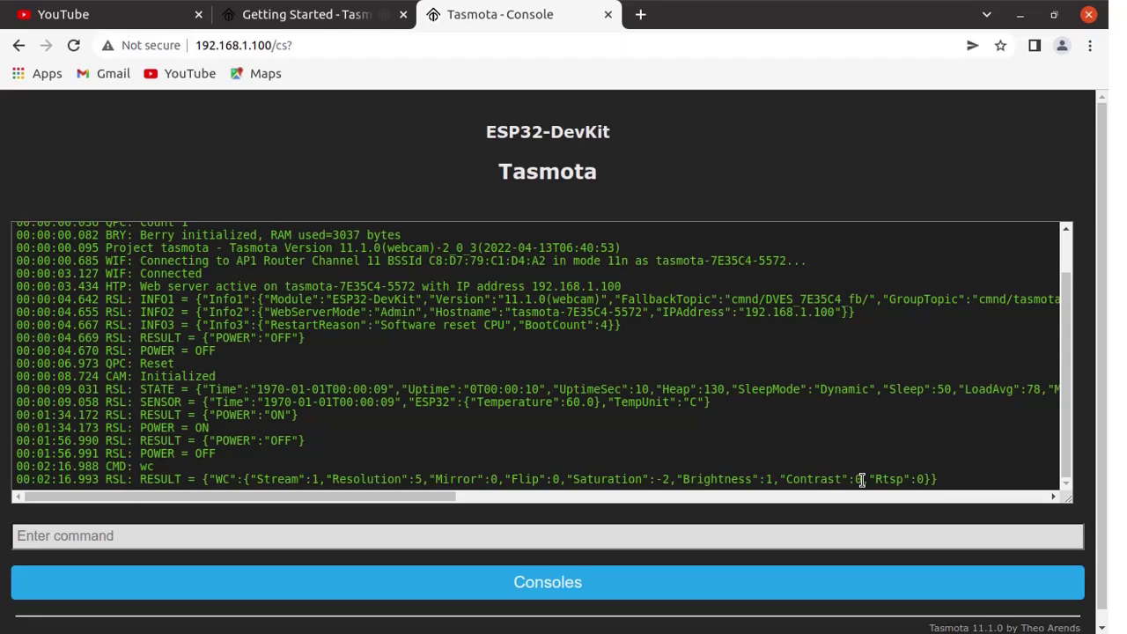
Step: Set the webcam brightness to 2 with the console command WcBrightness 2
left_click(479, 536)
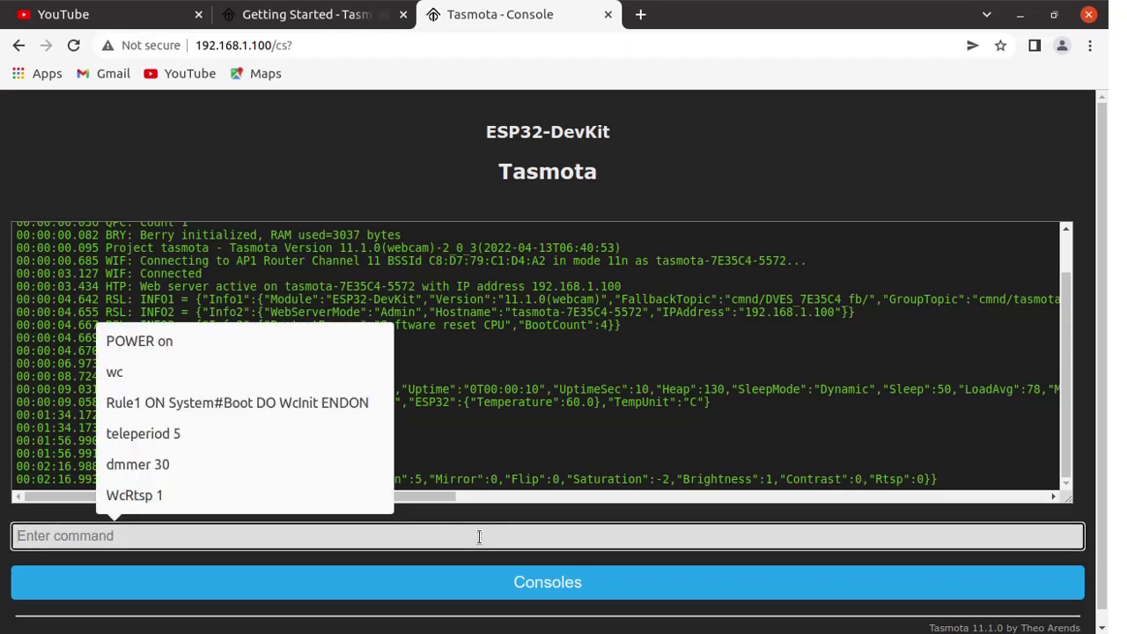
type("Wc")
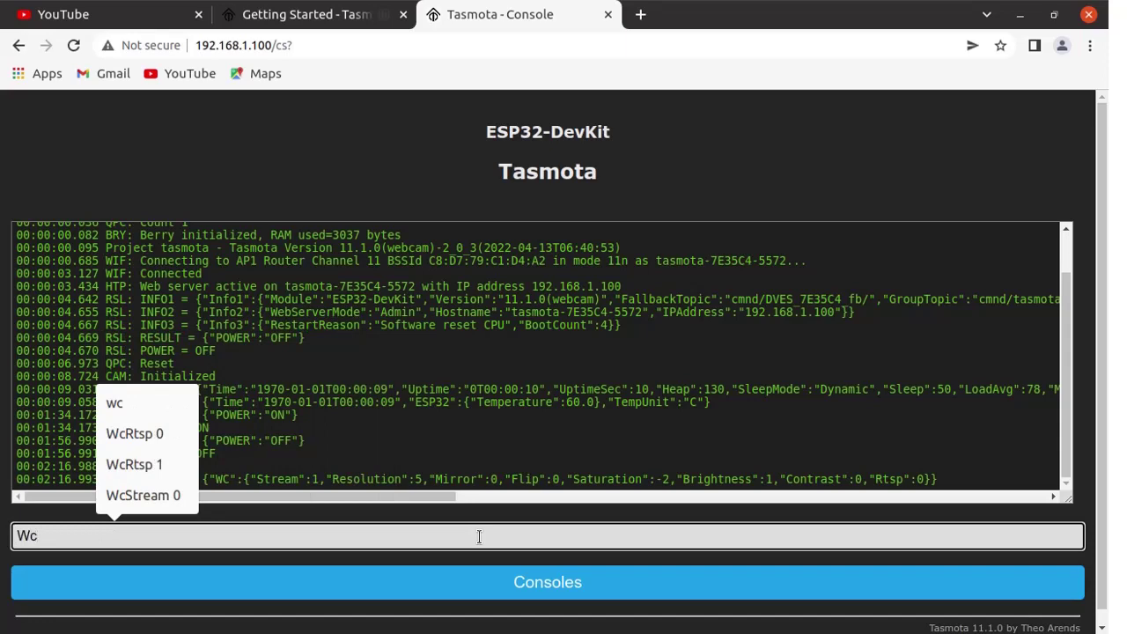
type("Brigh")
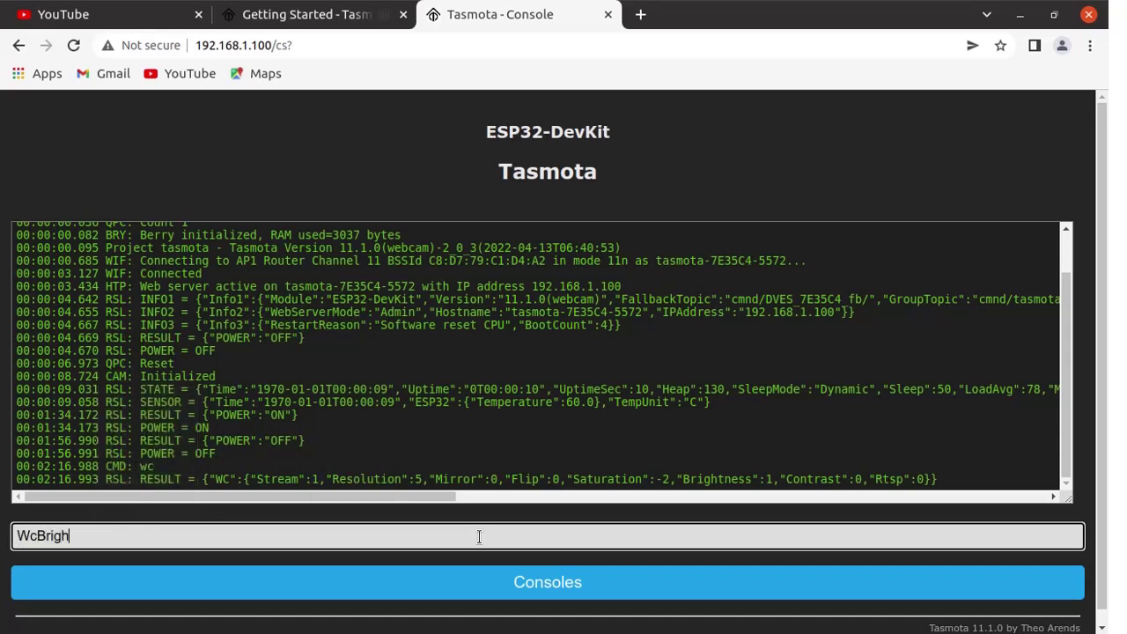
type("tness")
type("2")
key("Return")
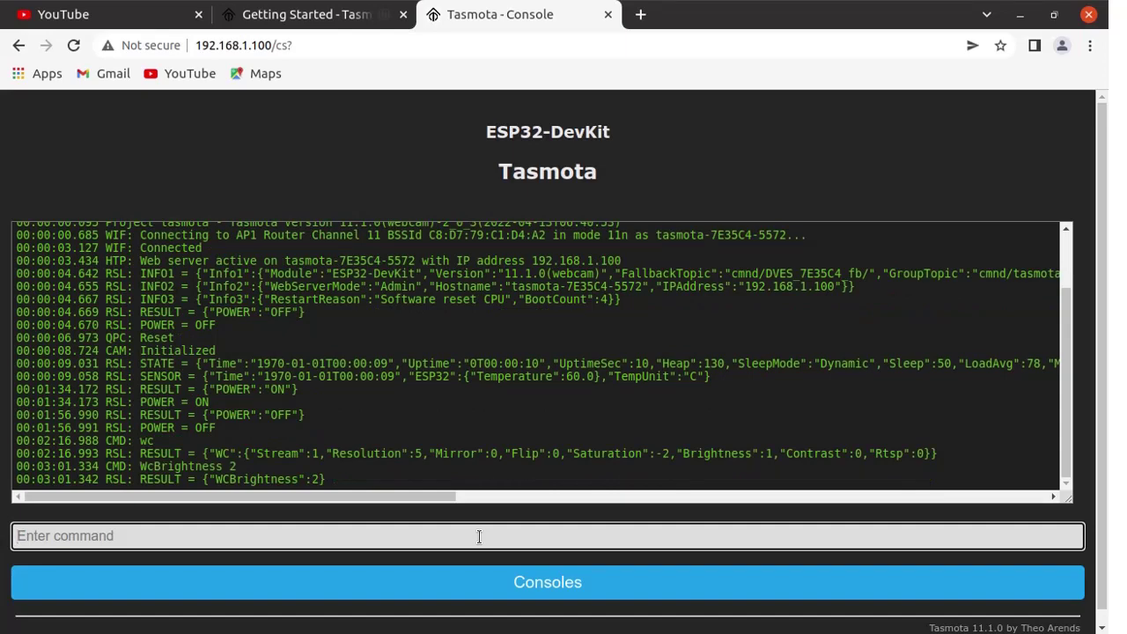
Step: Set the webcam contrast to 1 with the console command WcContrast 1
type("WcContrast")
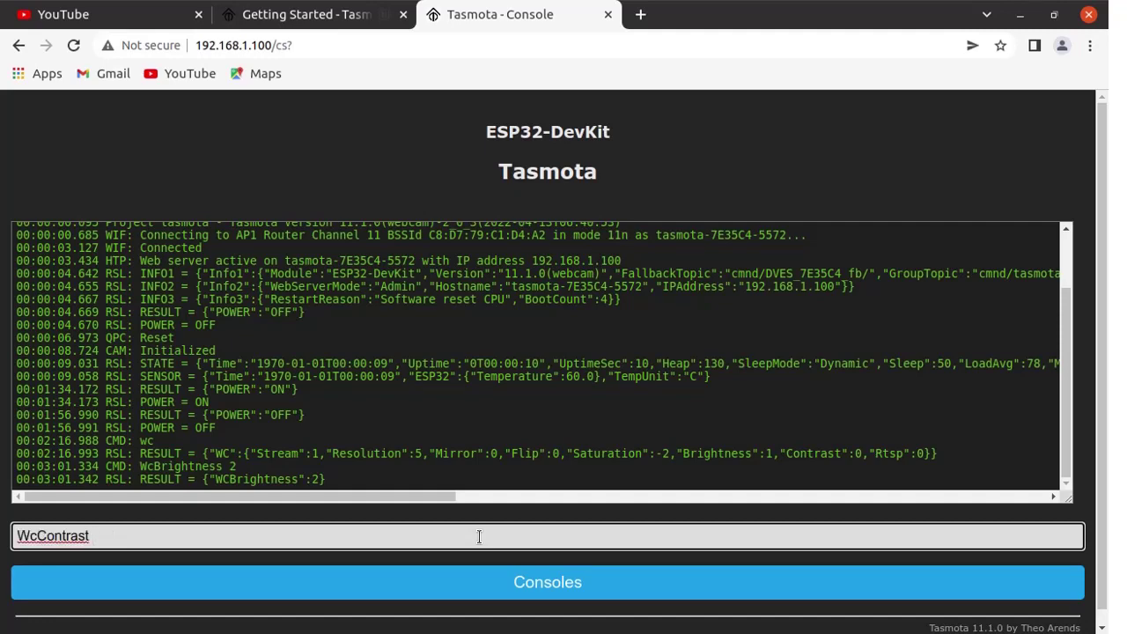
type(" 1")
key("Return")
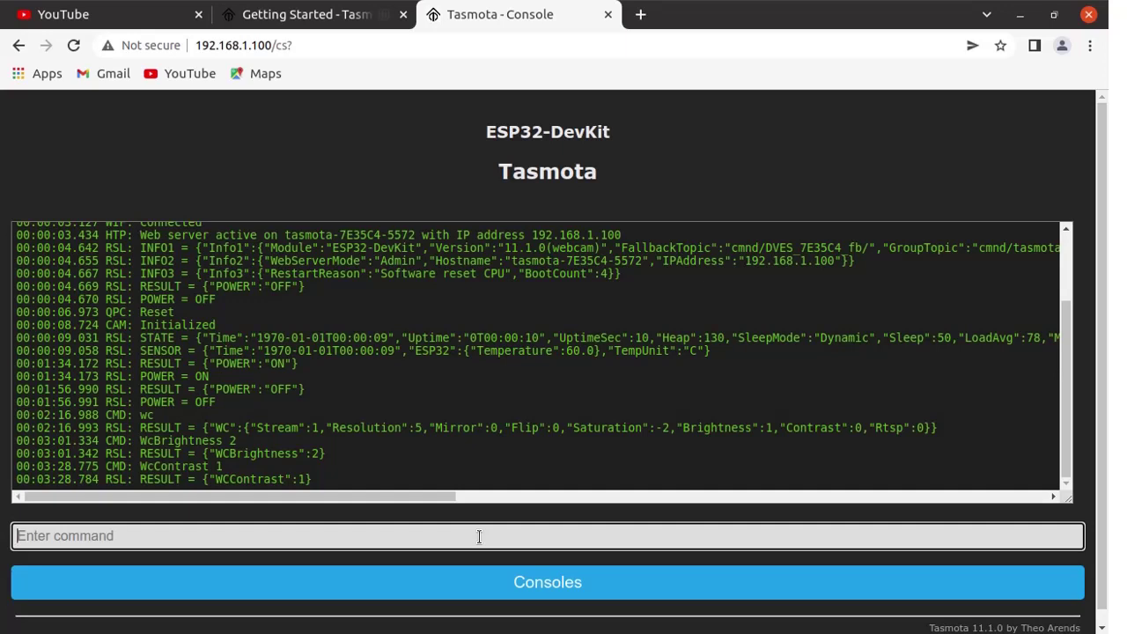
Step: Switch the GPIO4 relay on by running power on in the console
type("p")
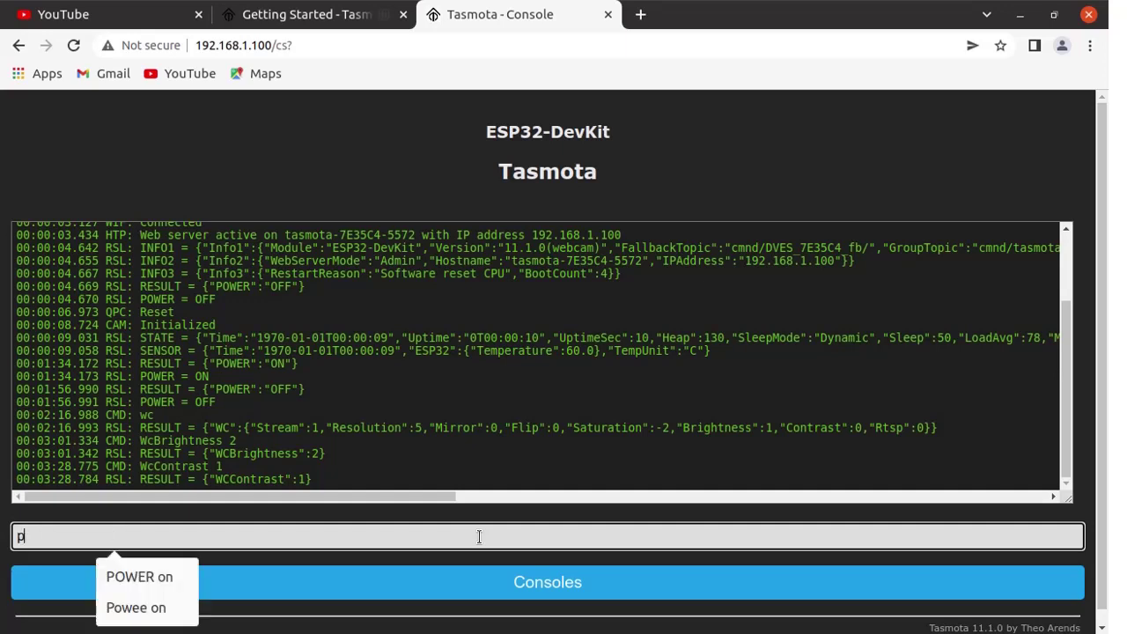
type("ower")
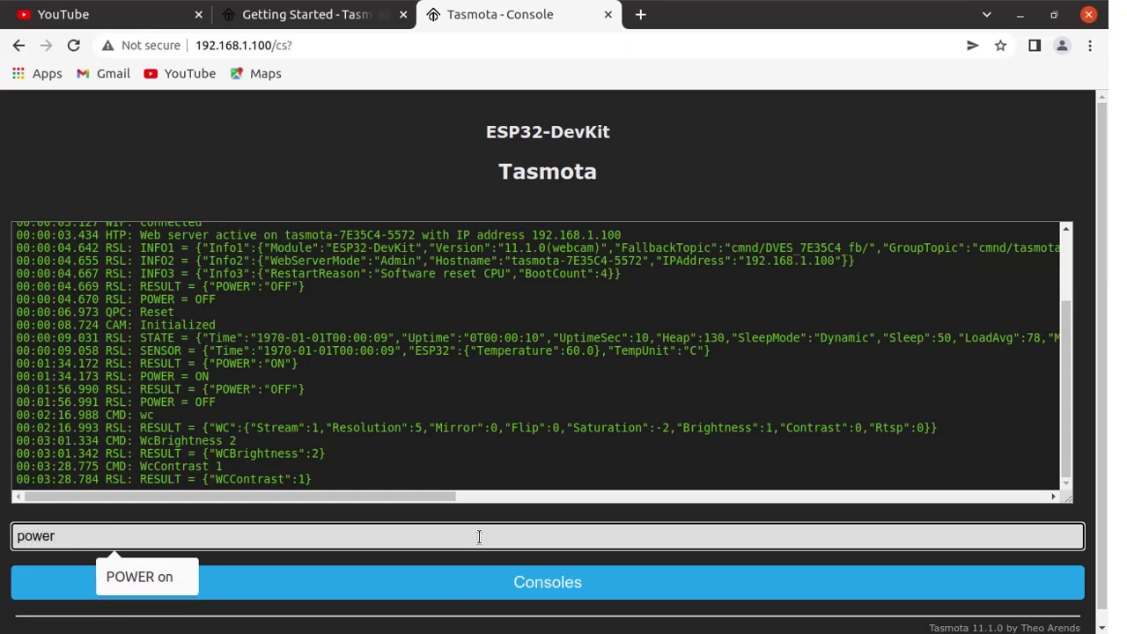
type(" on")
key("Return")
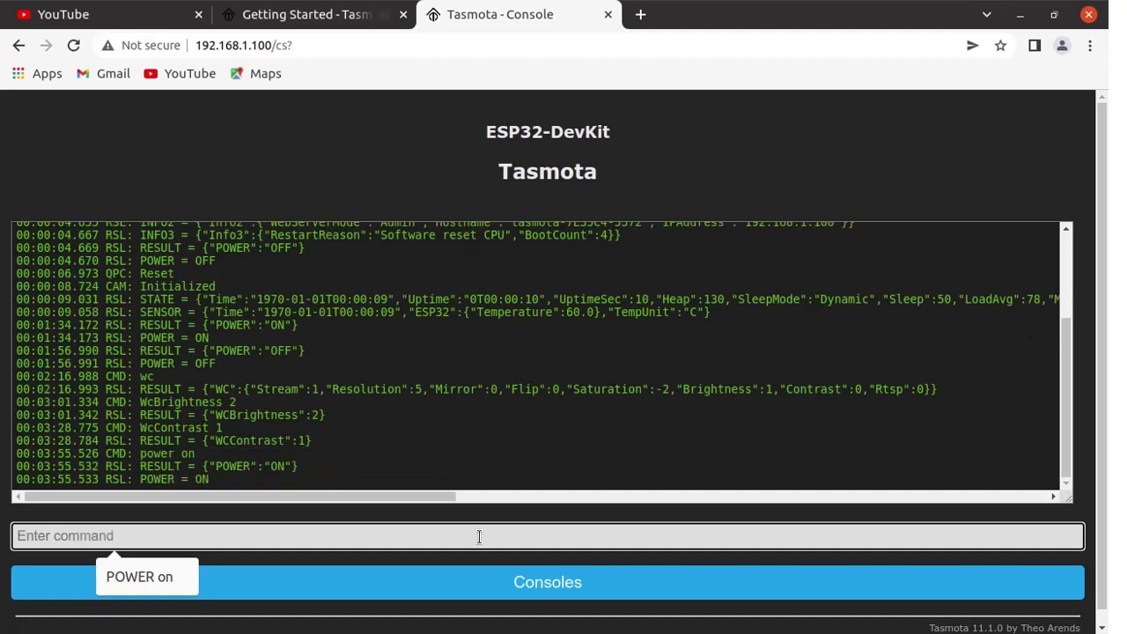
Step: Return to the device's main menu and check the relay state and the live camera image
left_click(663, 595)
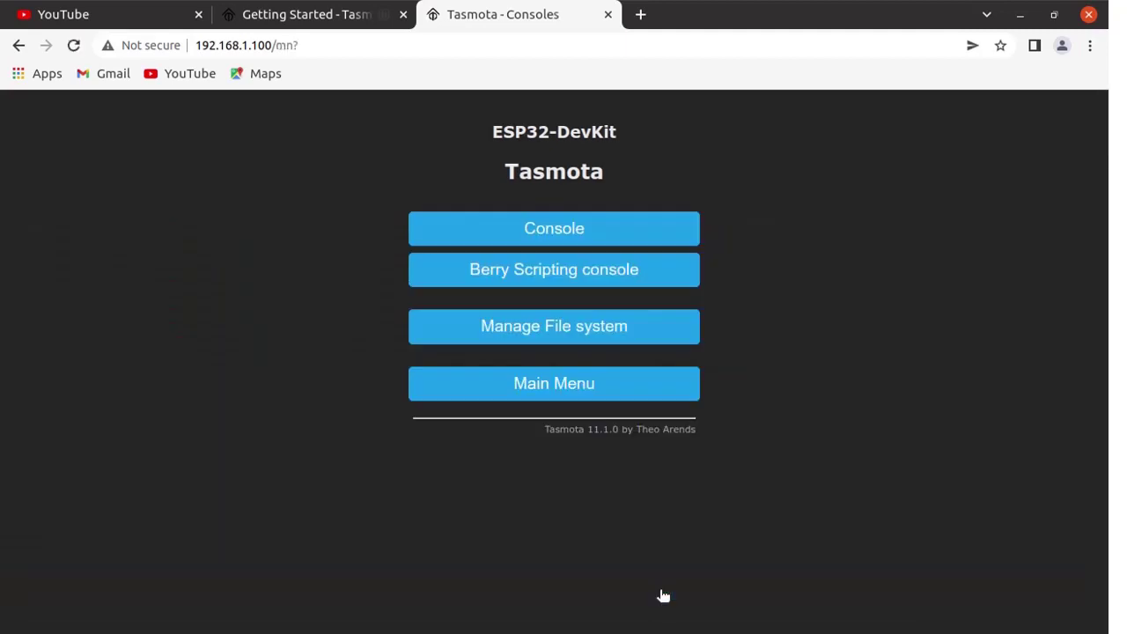
left_click(578, 383)
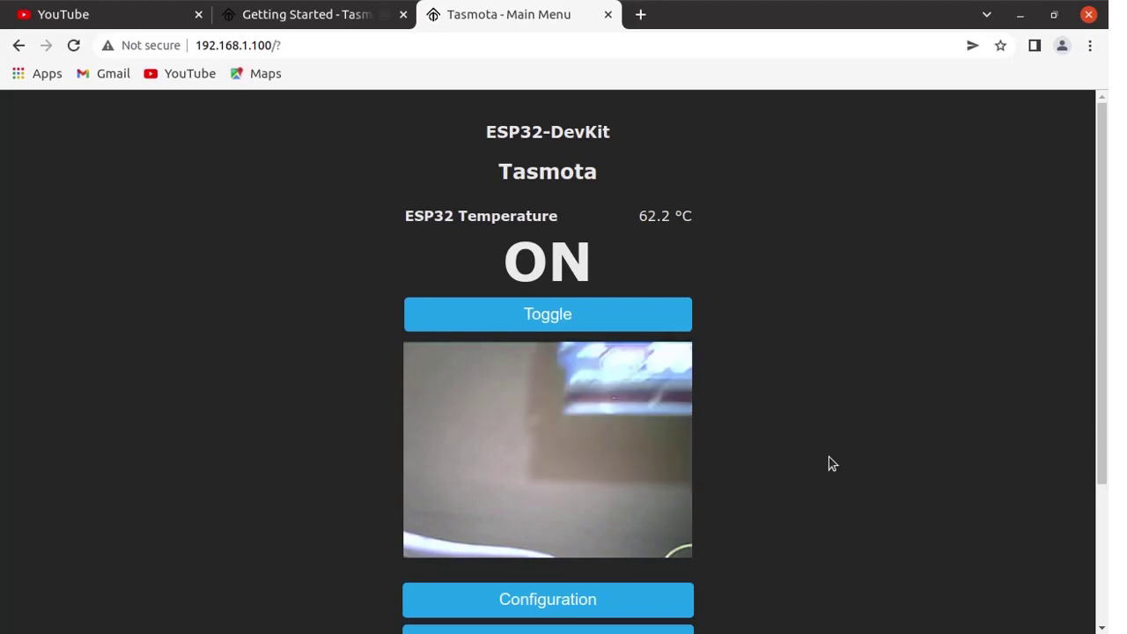
scroll(1102, 269, "down", 1)
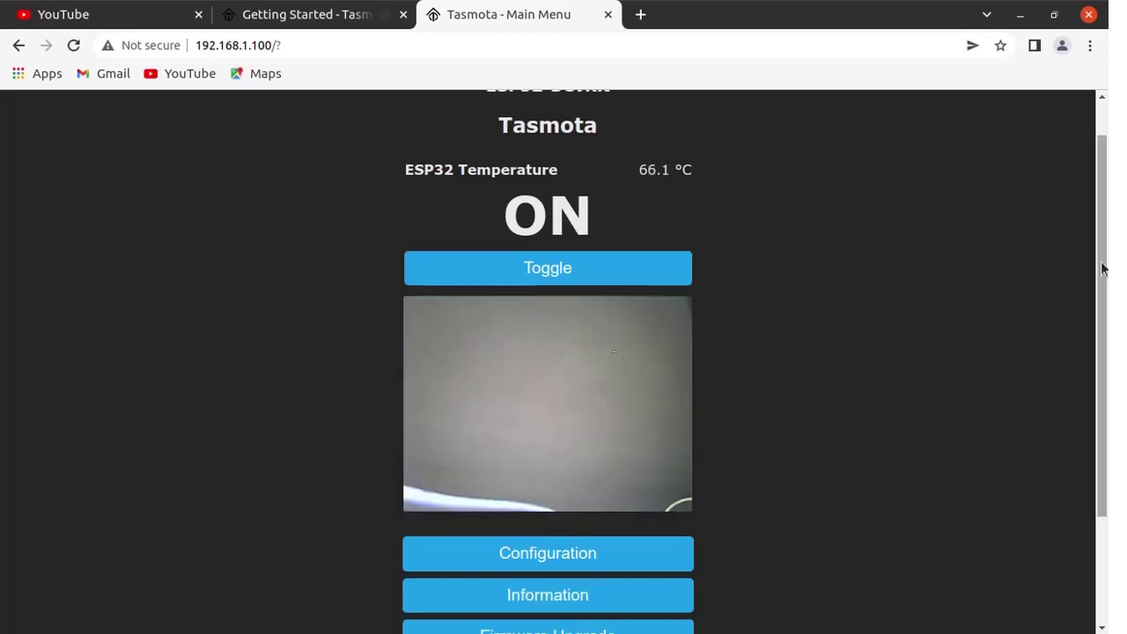